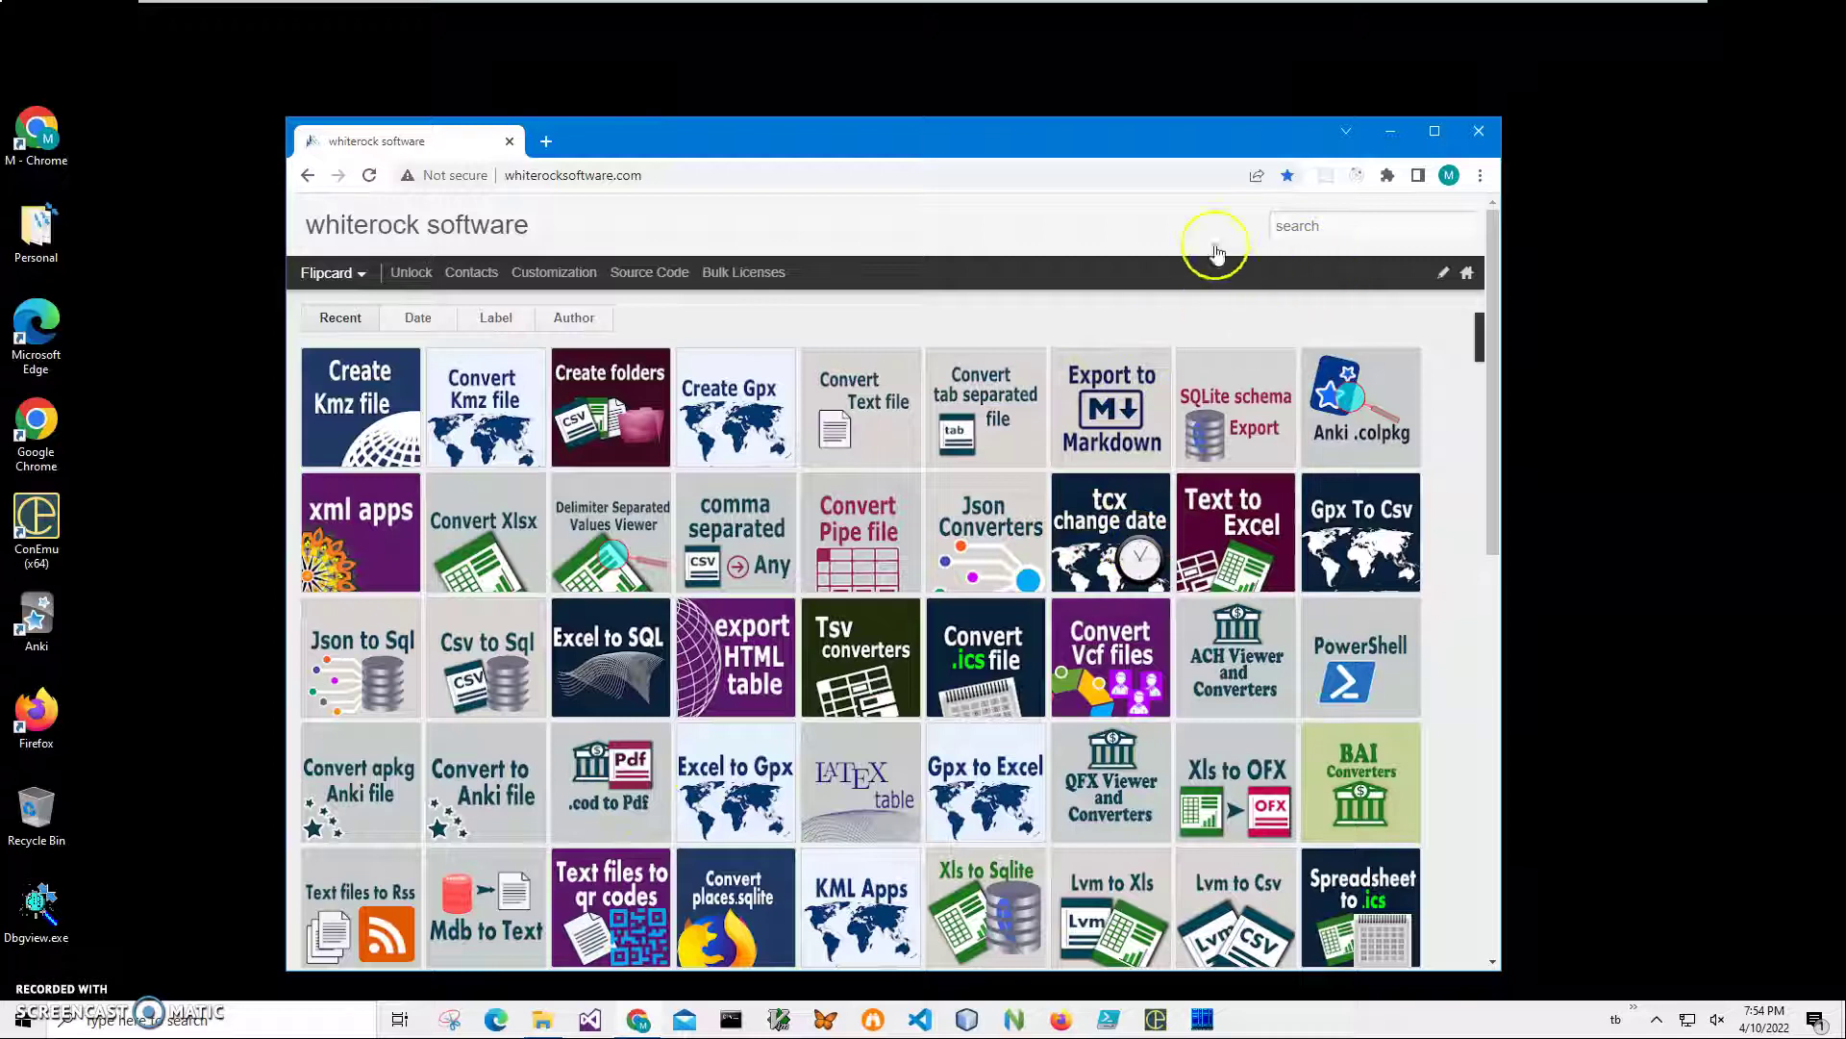
Move the Chrome window into place and search whiterocksoftware.com for 'kmz'.
drag(1011, 132, 1029, 95)
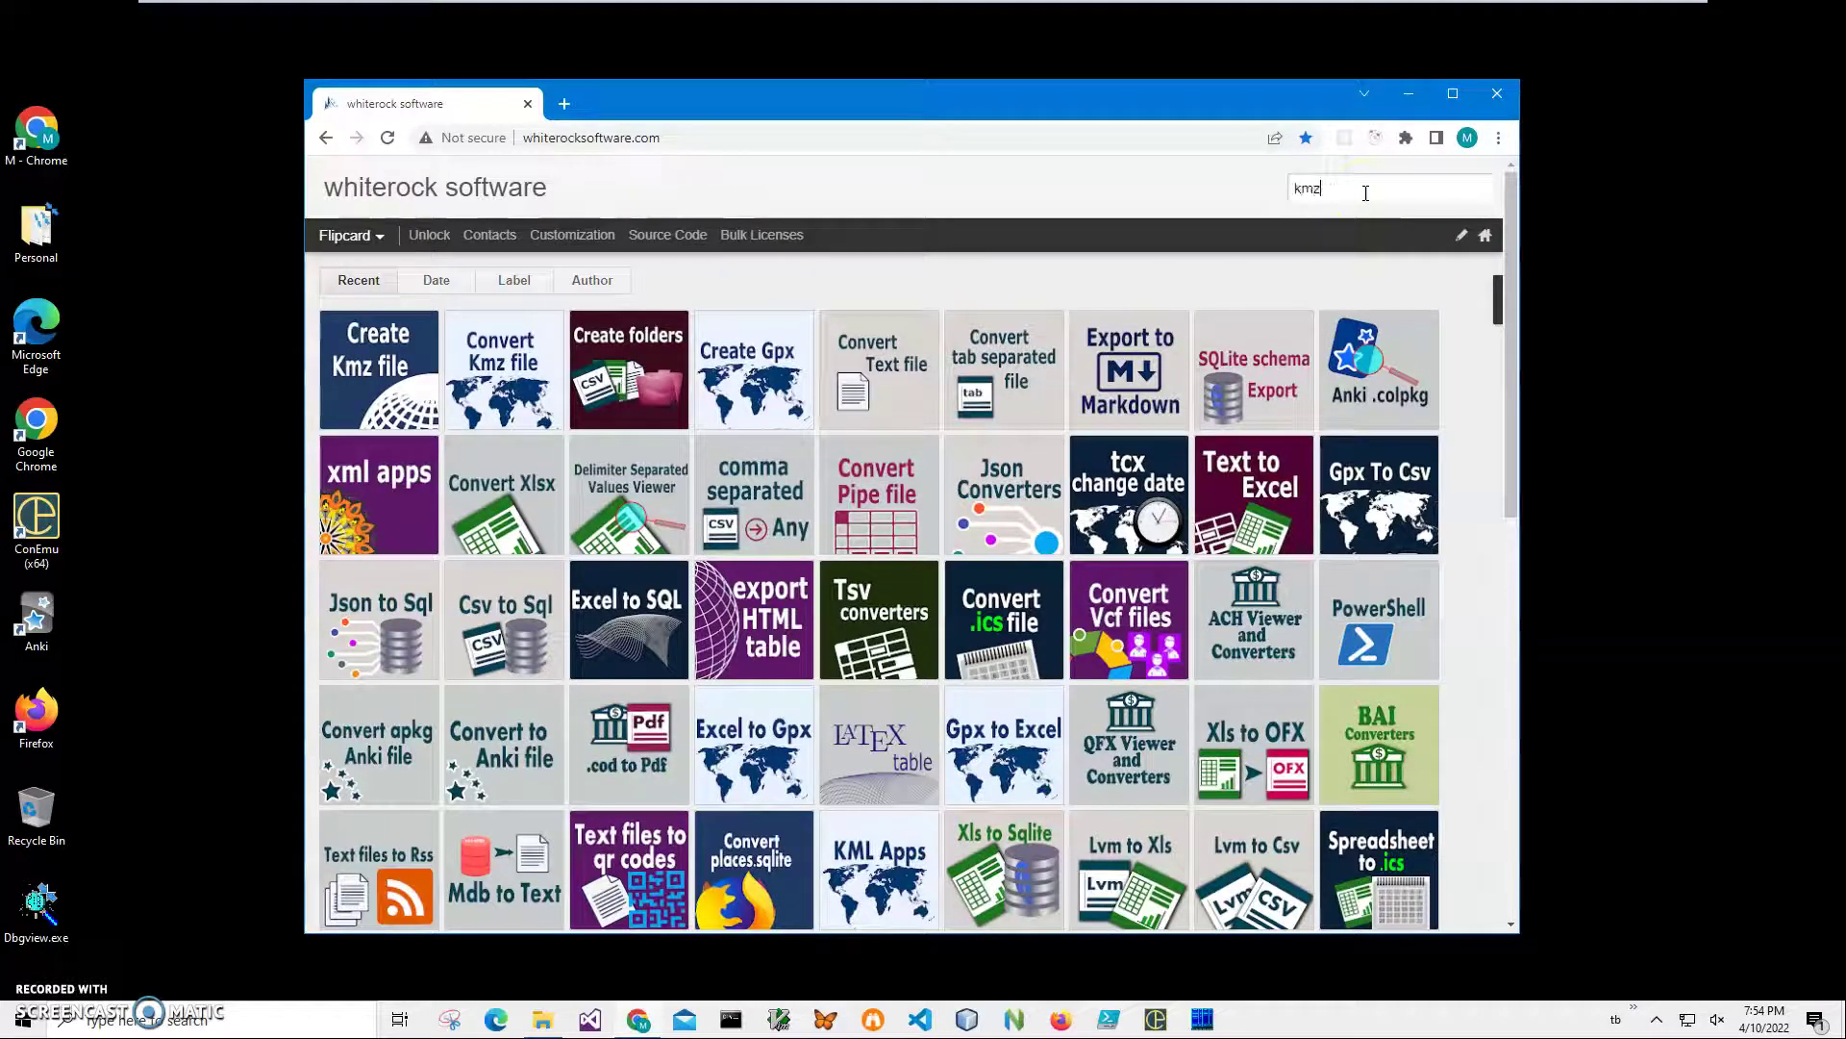
key(Return)
Open the 'convert kmz file to gpx excel csv' post and download the Kmz To Csv installer.
click(492, 380)
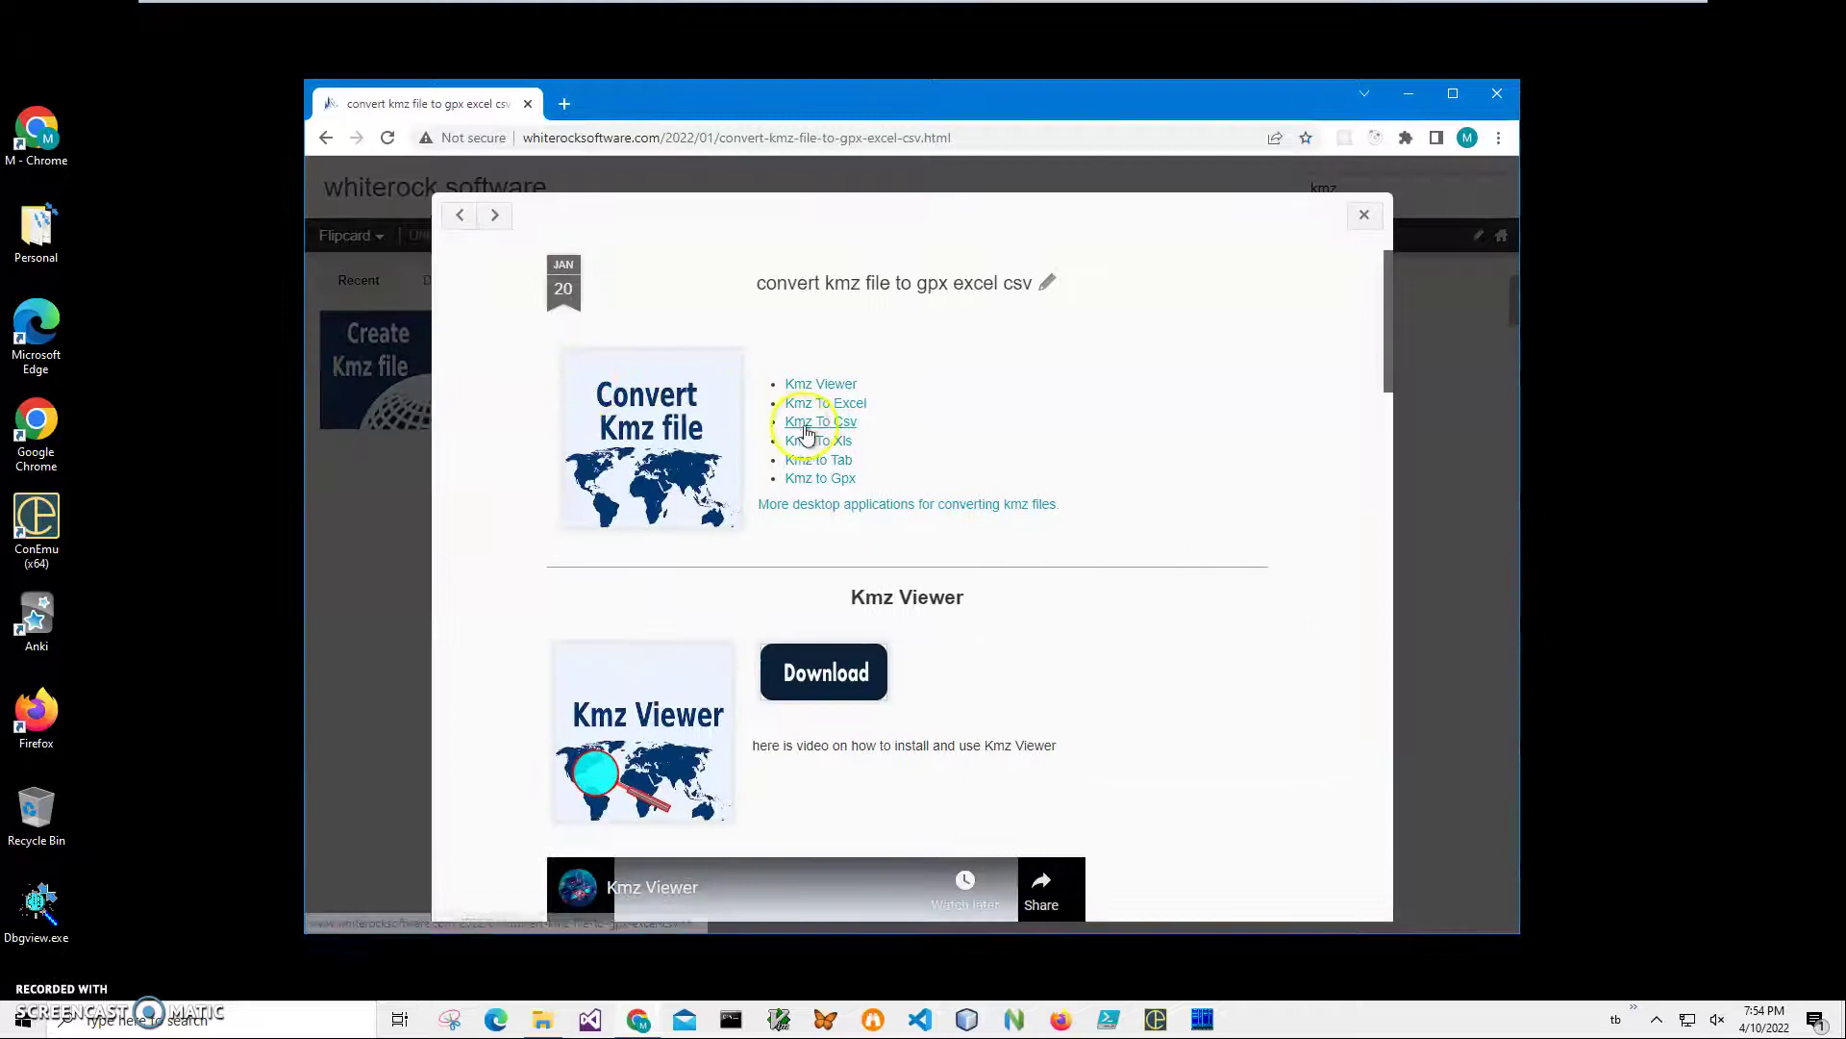
click(808, 424)
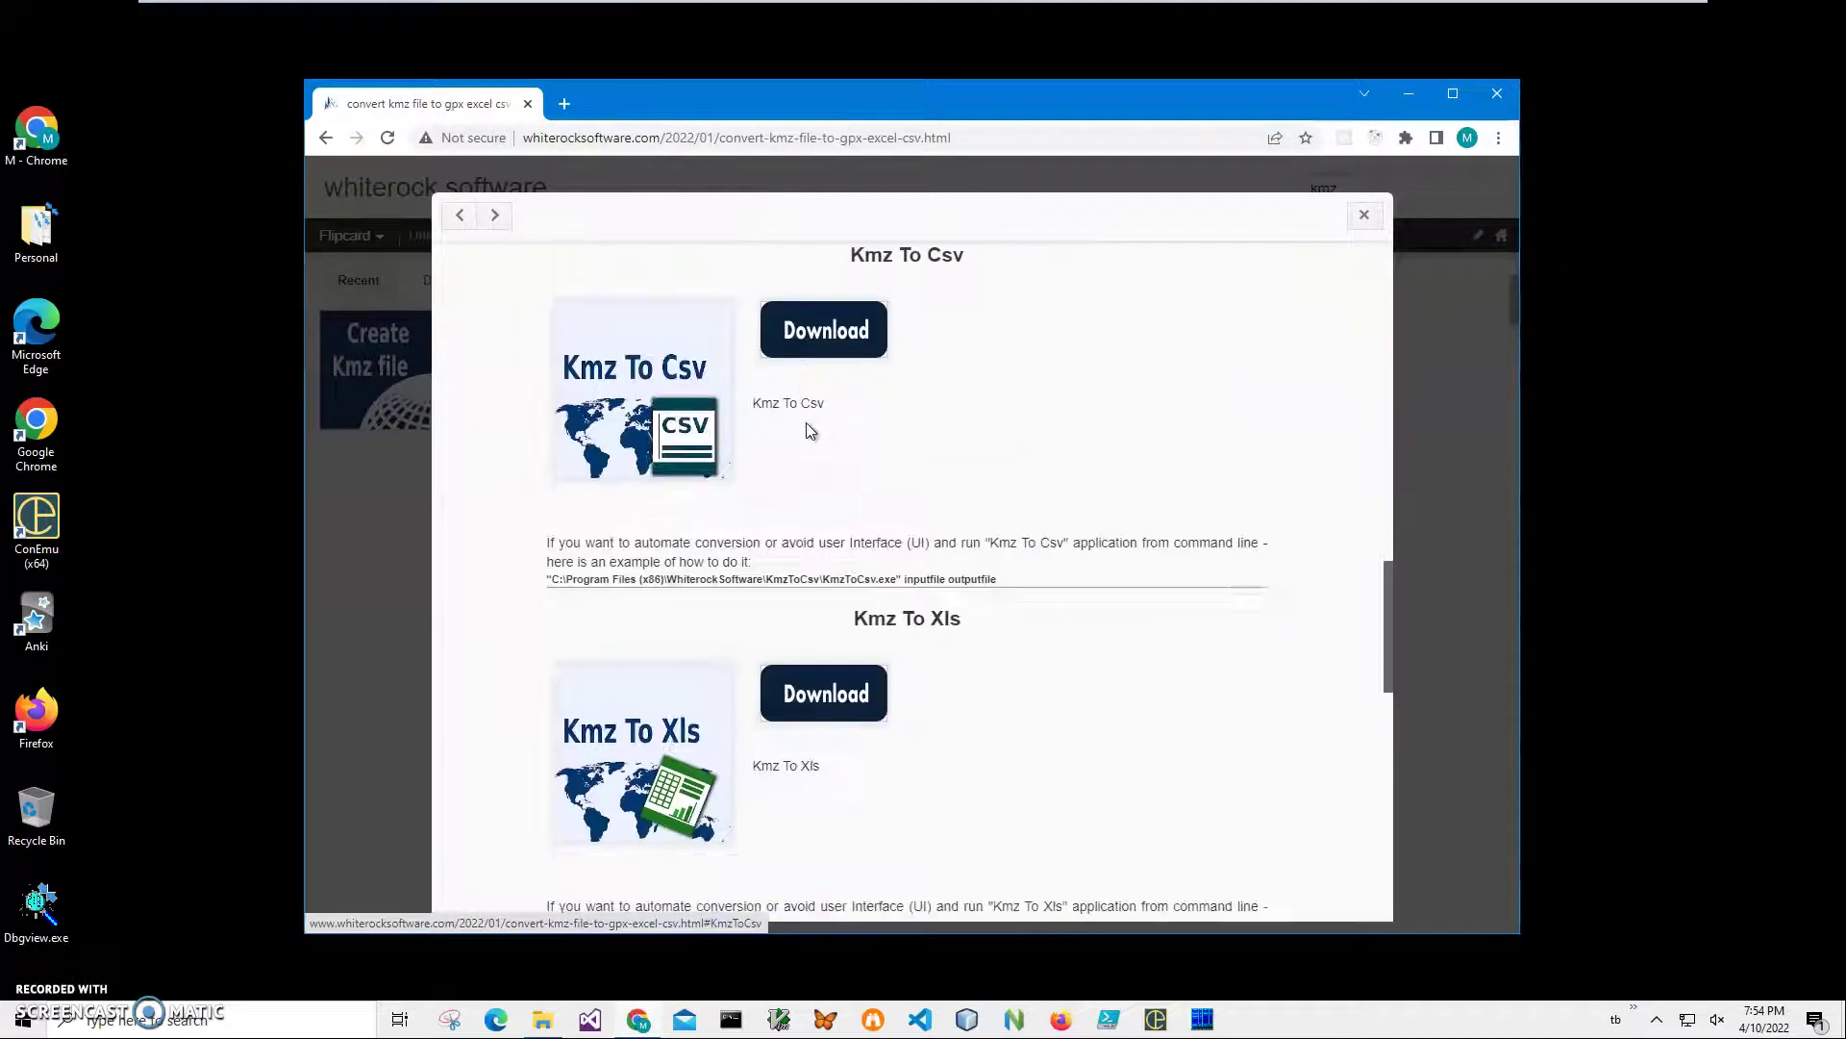
click(836, 331)
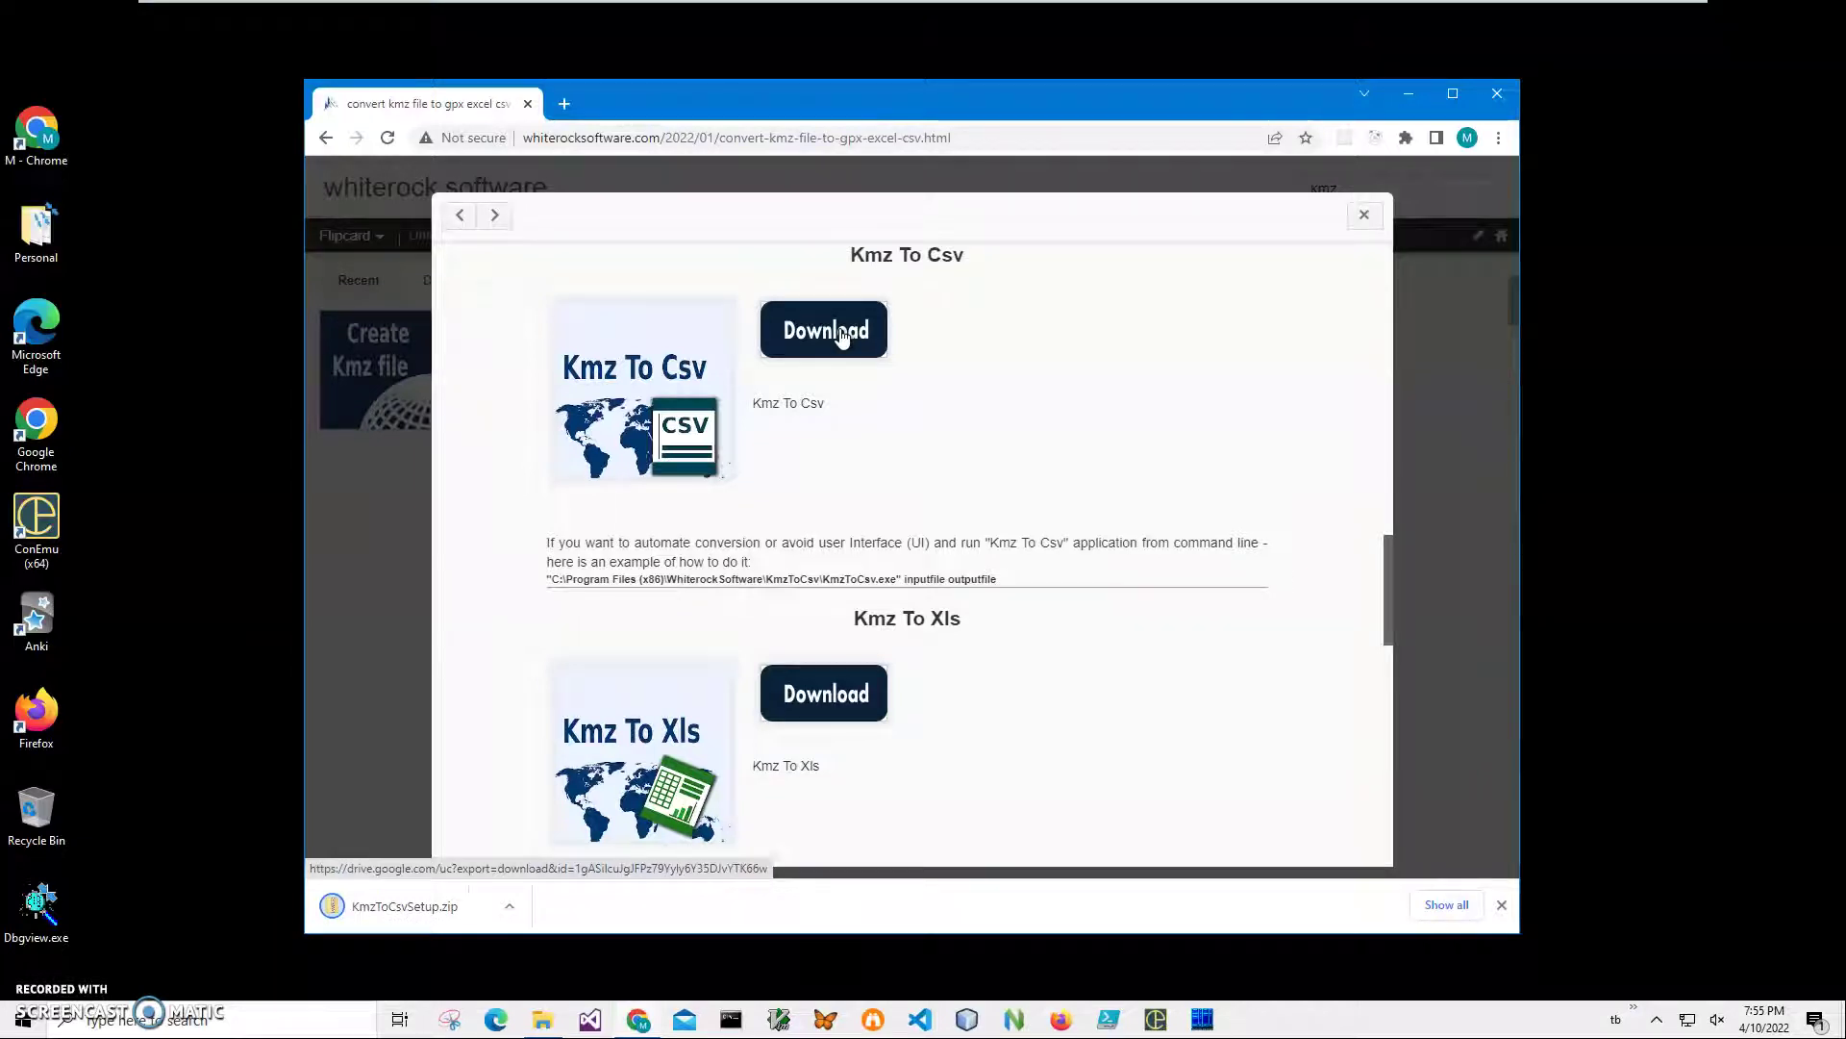
Finish the download and open KmzToCsvSetup.zip from the download bar.
click(534, 573)
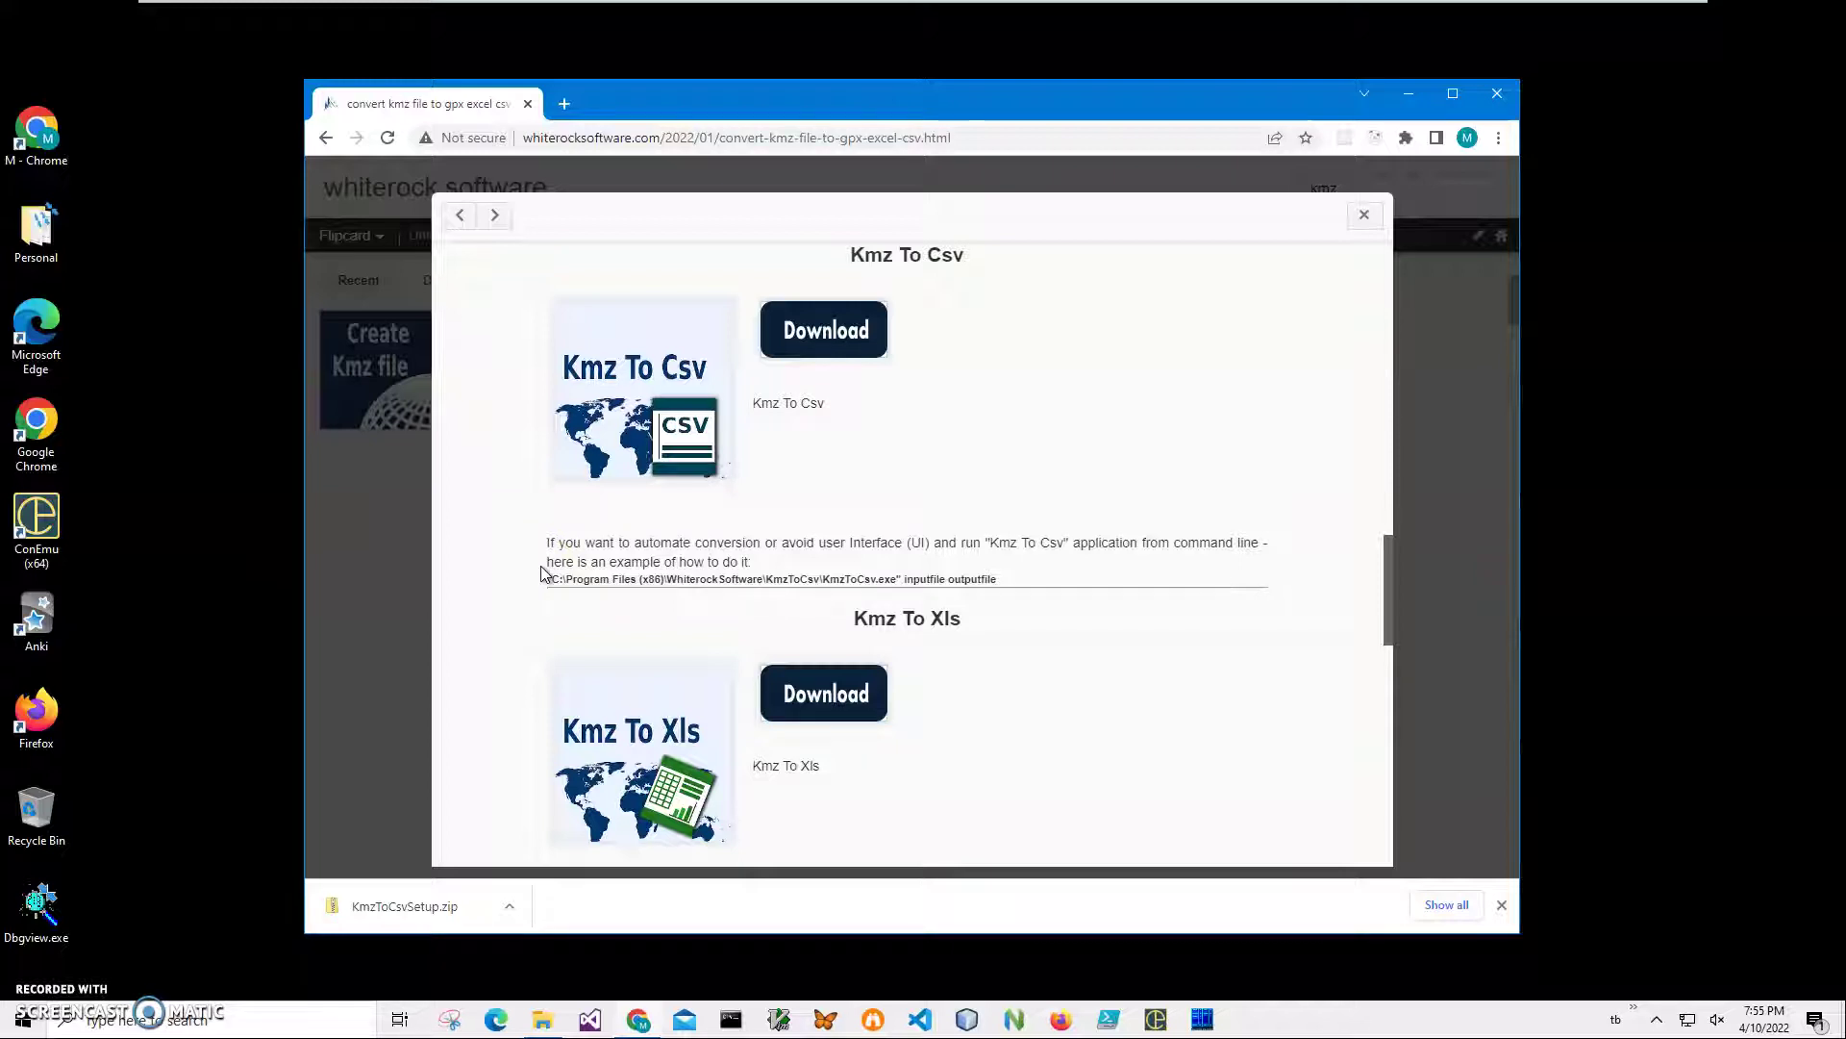
click(590, 616)
click(569, 644)
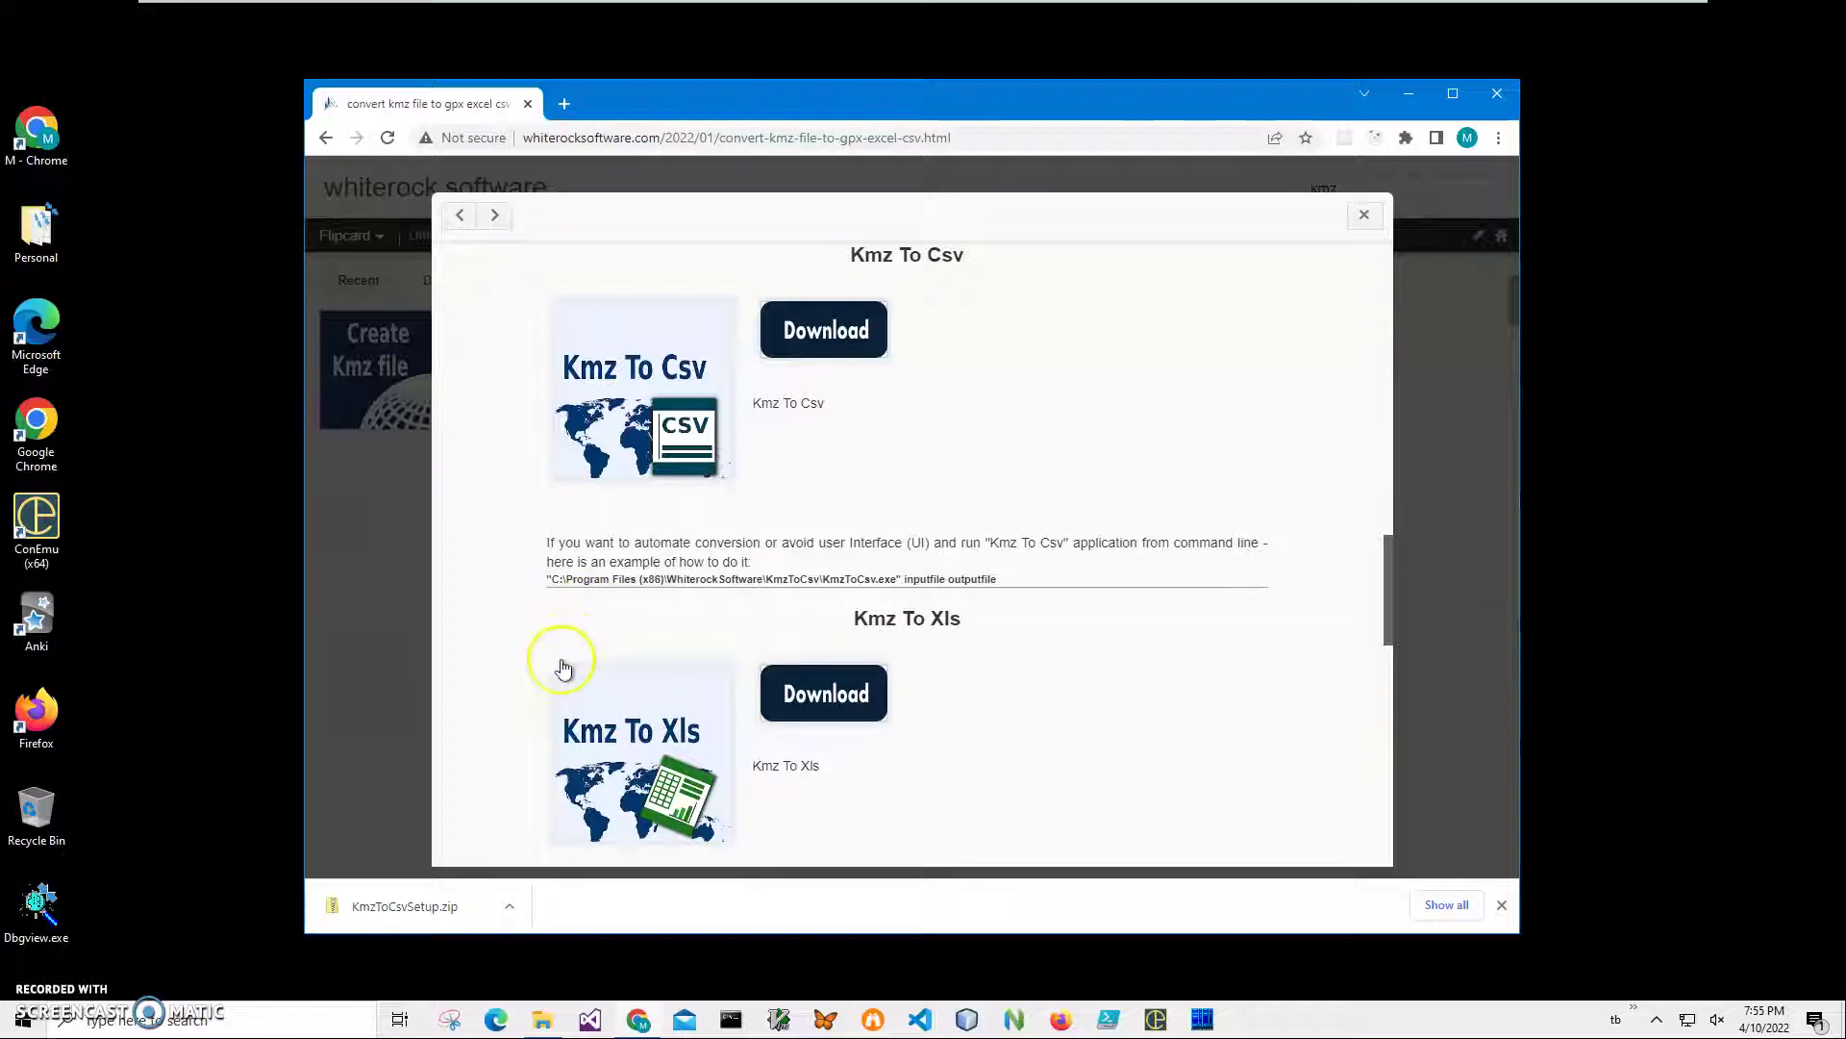
click(404, 914)
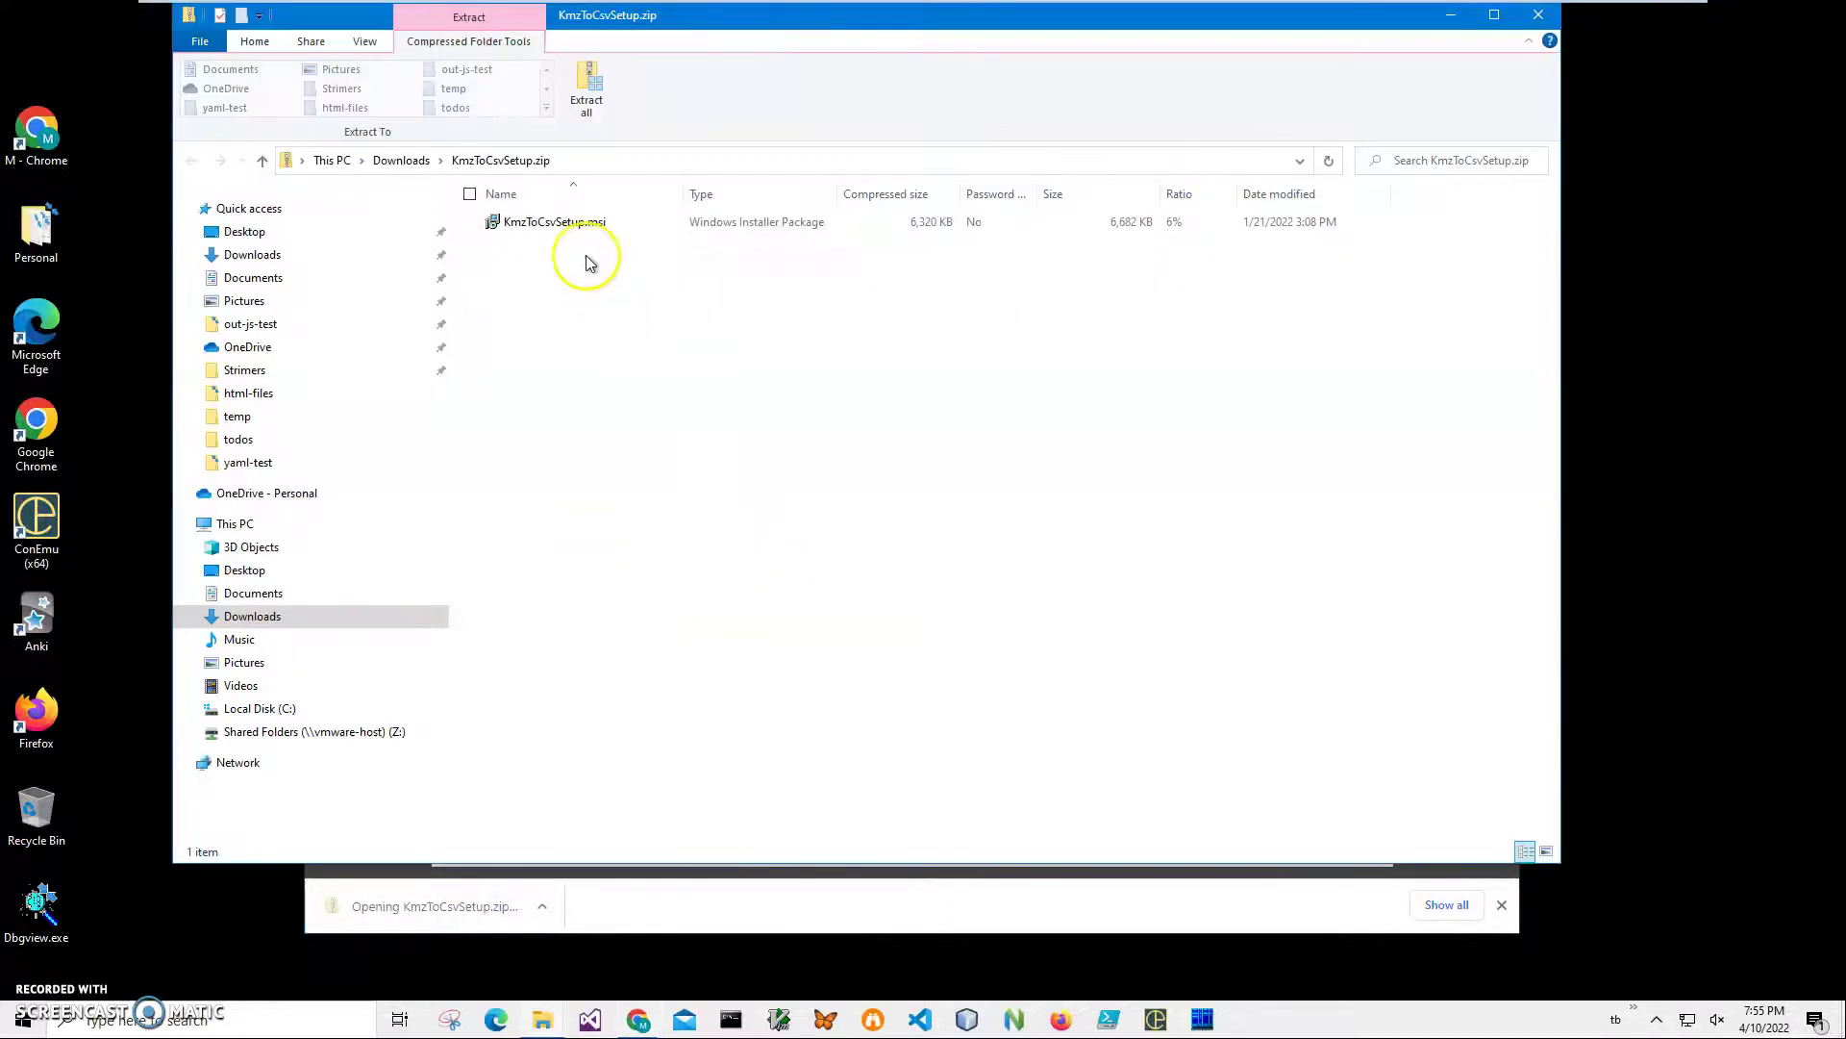
Launch KmzToCsvSetup.msi from the zip and allow it past the SmartScreen warning with Run anyway.
click(564, 223)
double_click(564, 223)
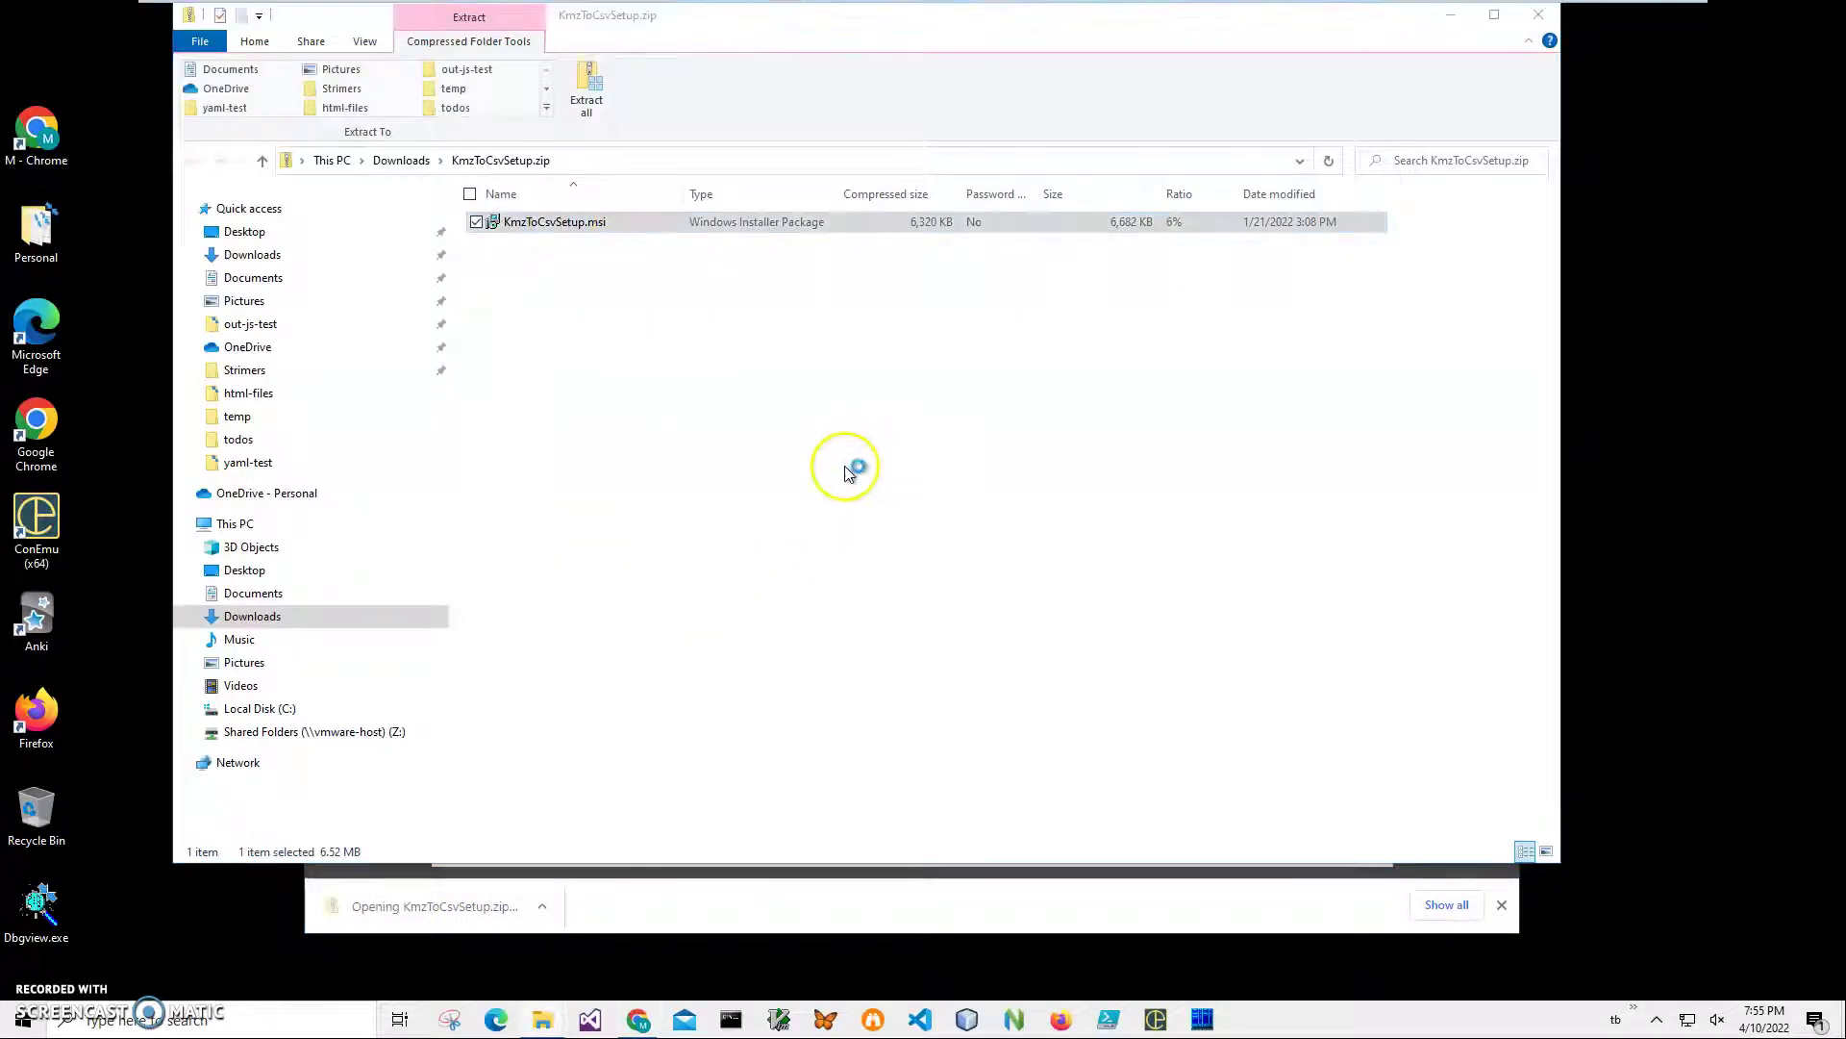
click(712, 375)
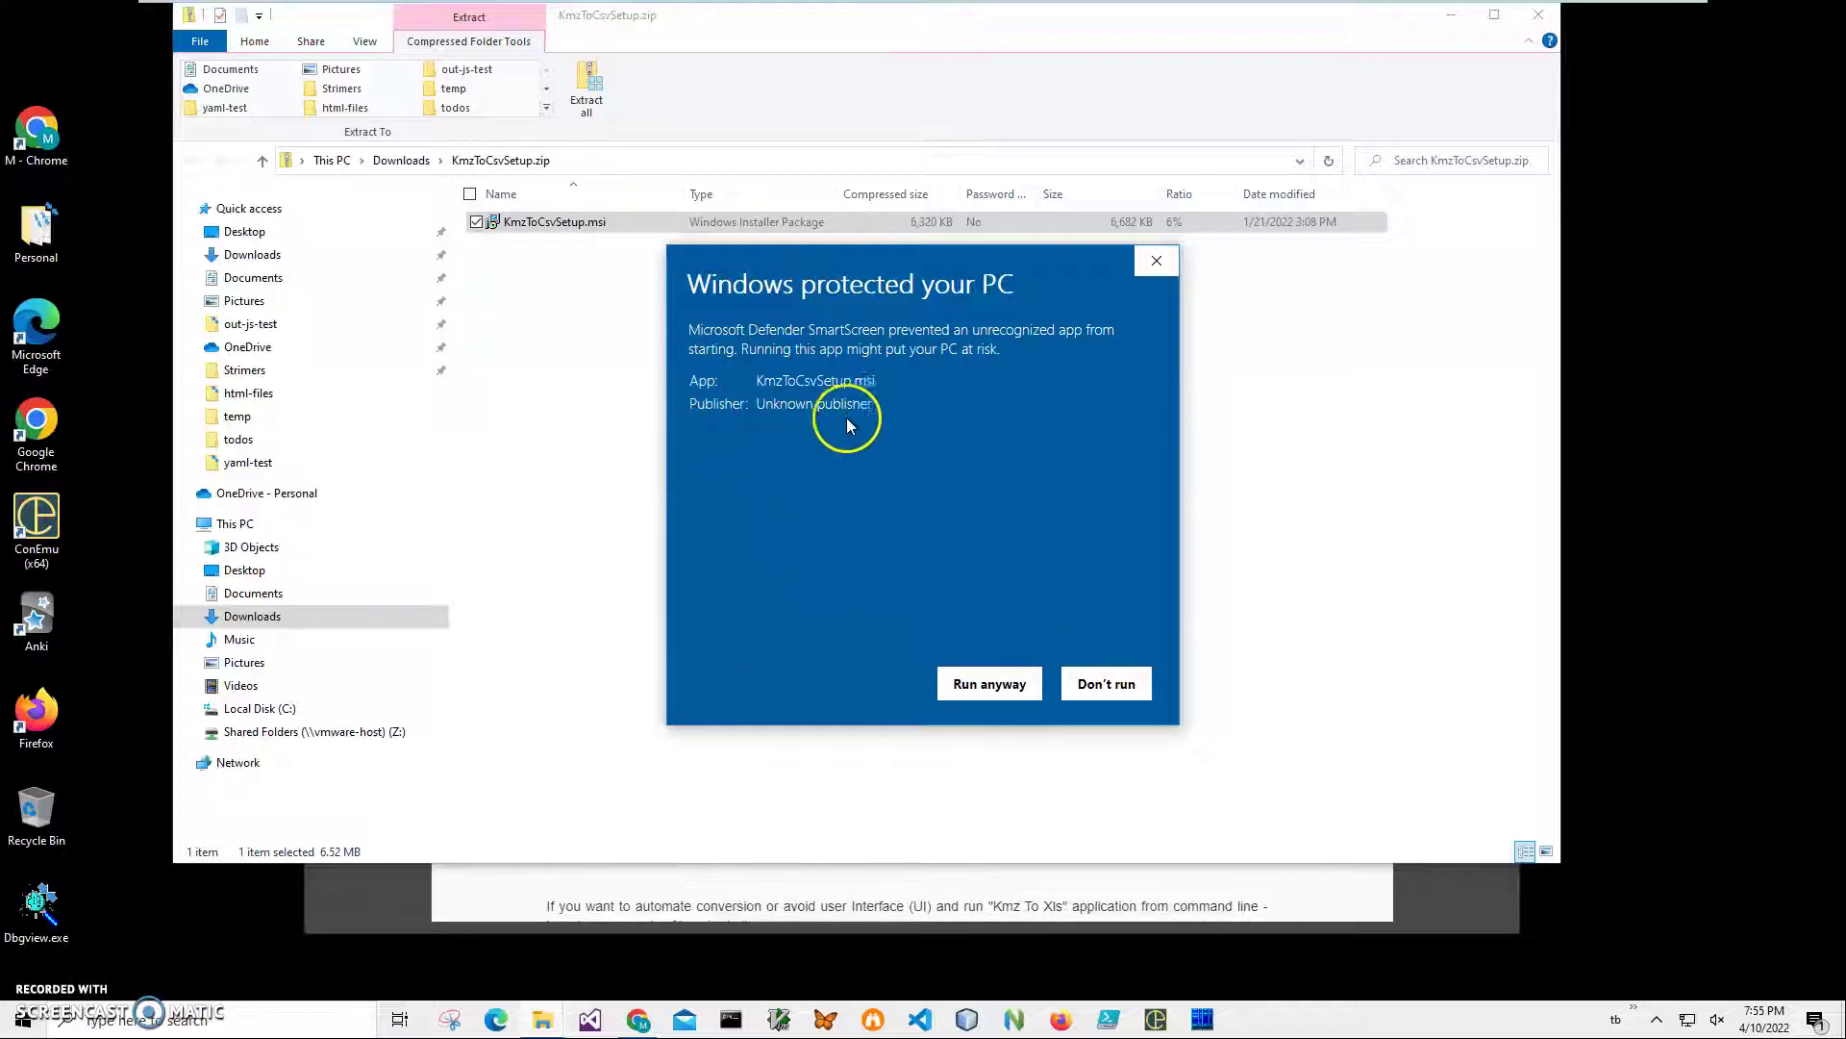
drag(875, 409, 701, 426)
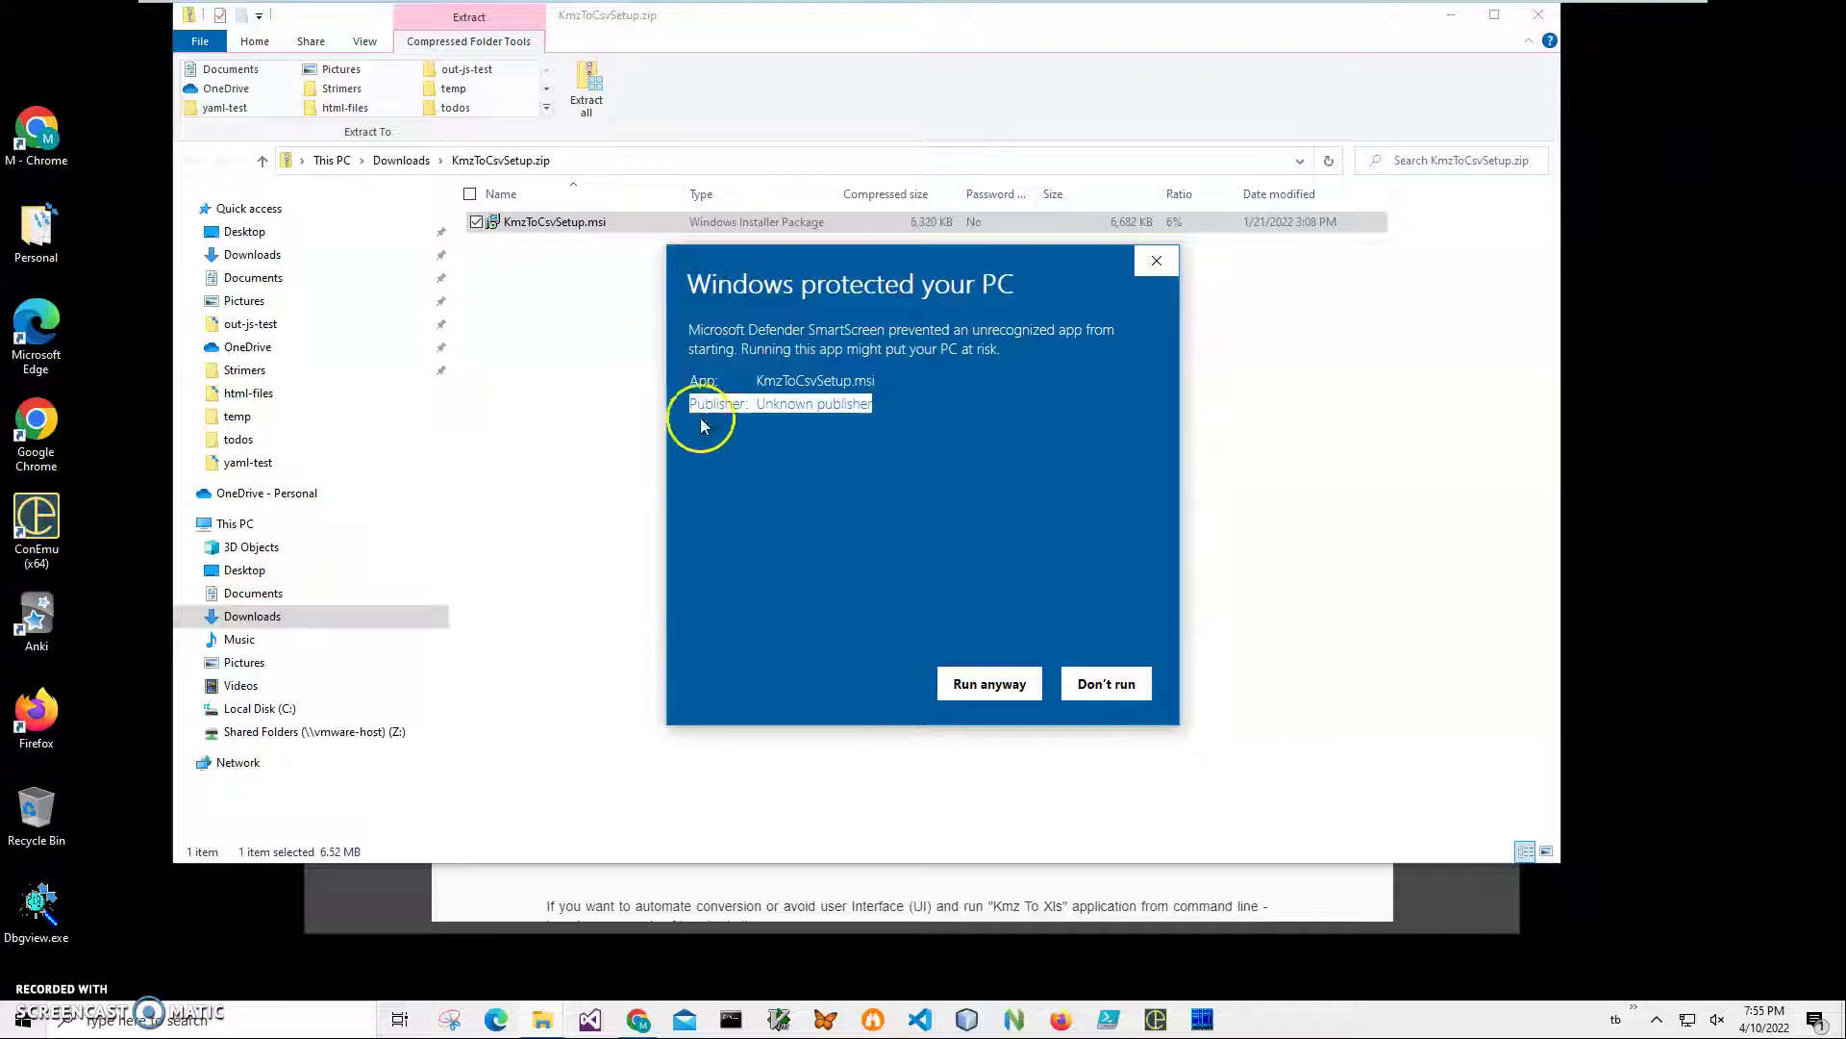
click(967, 687)
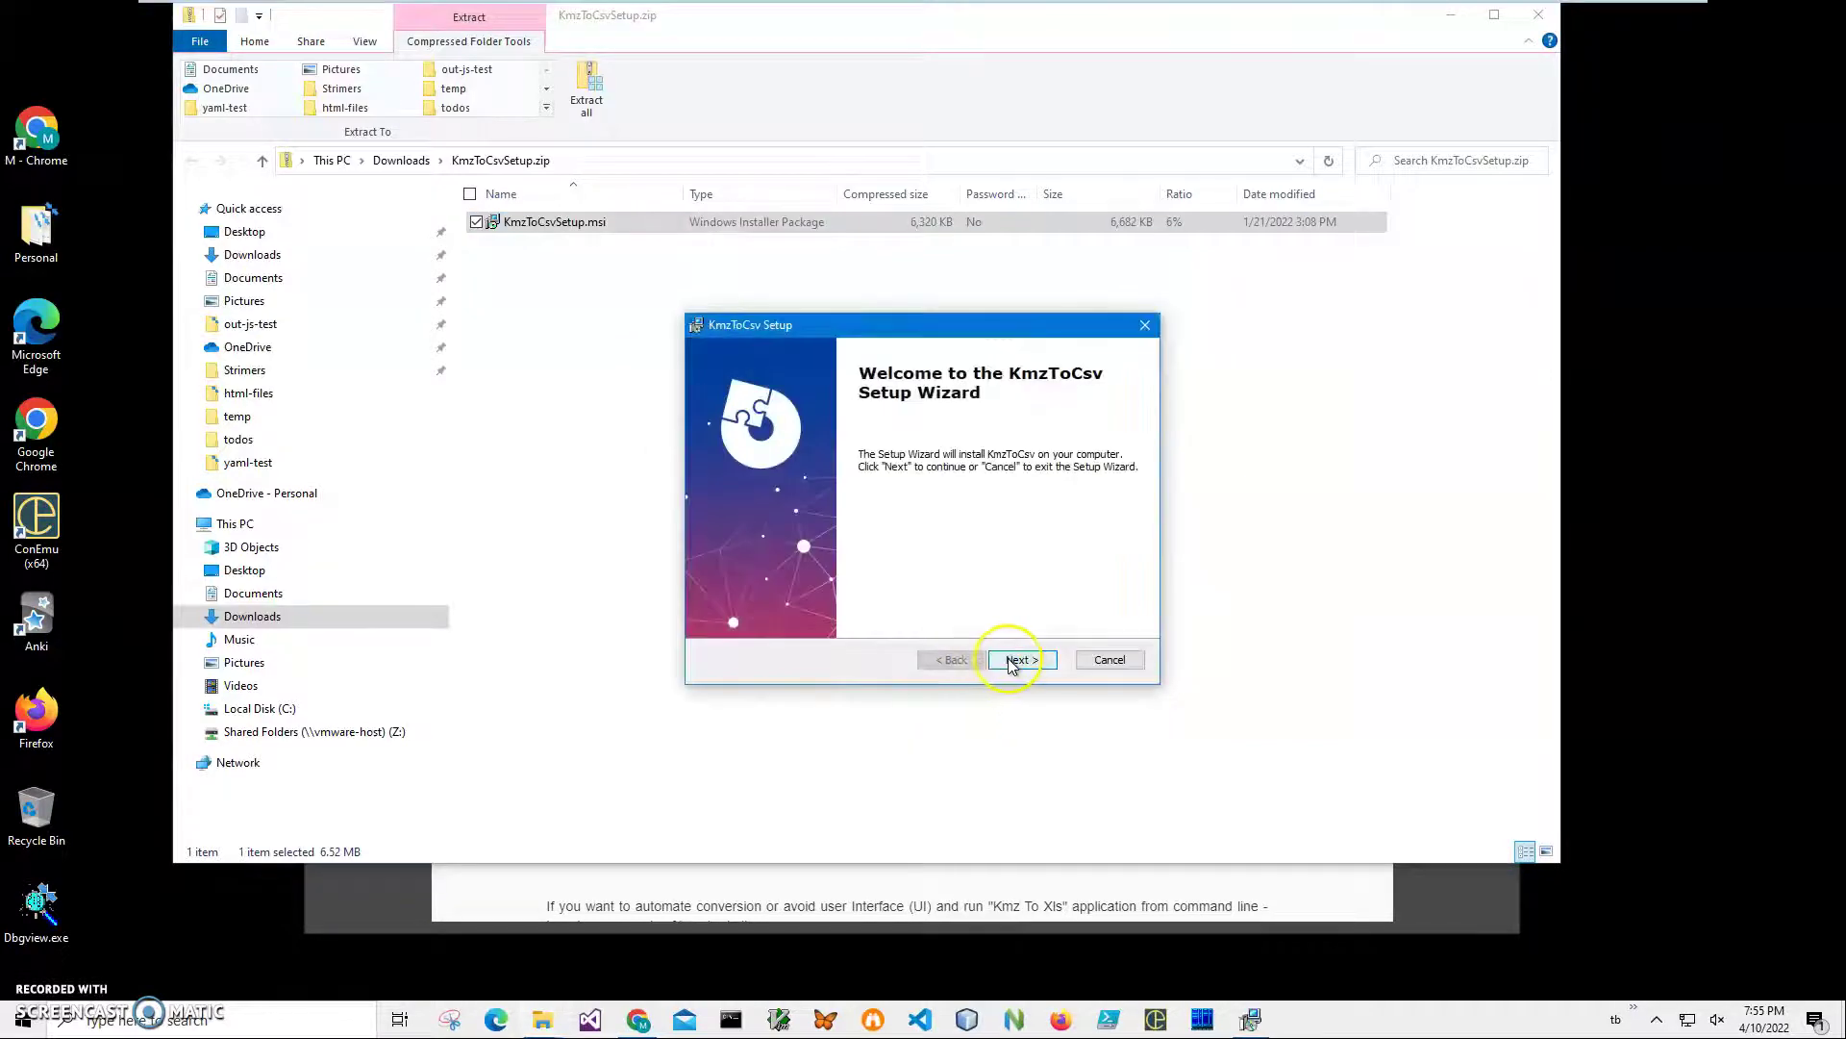
Complete the KmzToCsv setup wizard, approving the UAC prompt, and select the new desktop shortcut.
click(1012, 660)
click(1012, 660)
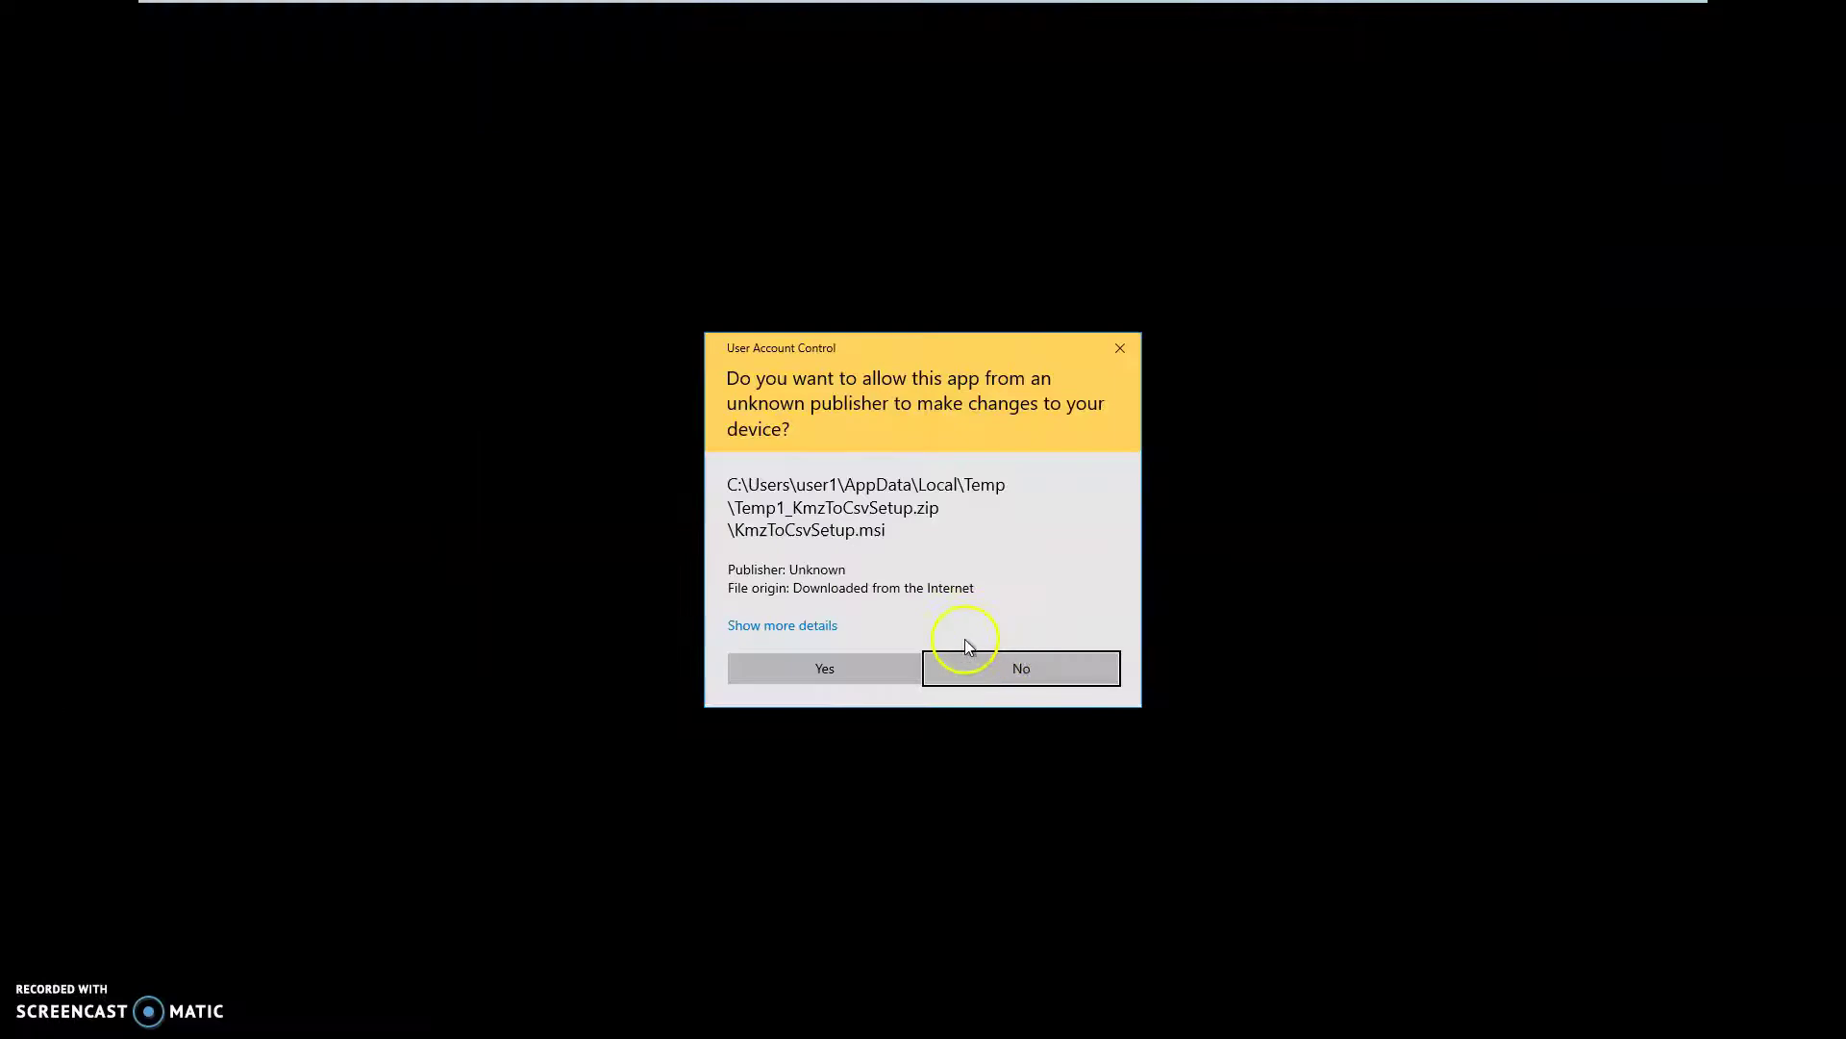
click(859, 673)
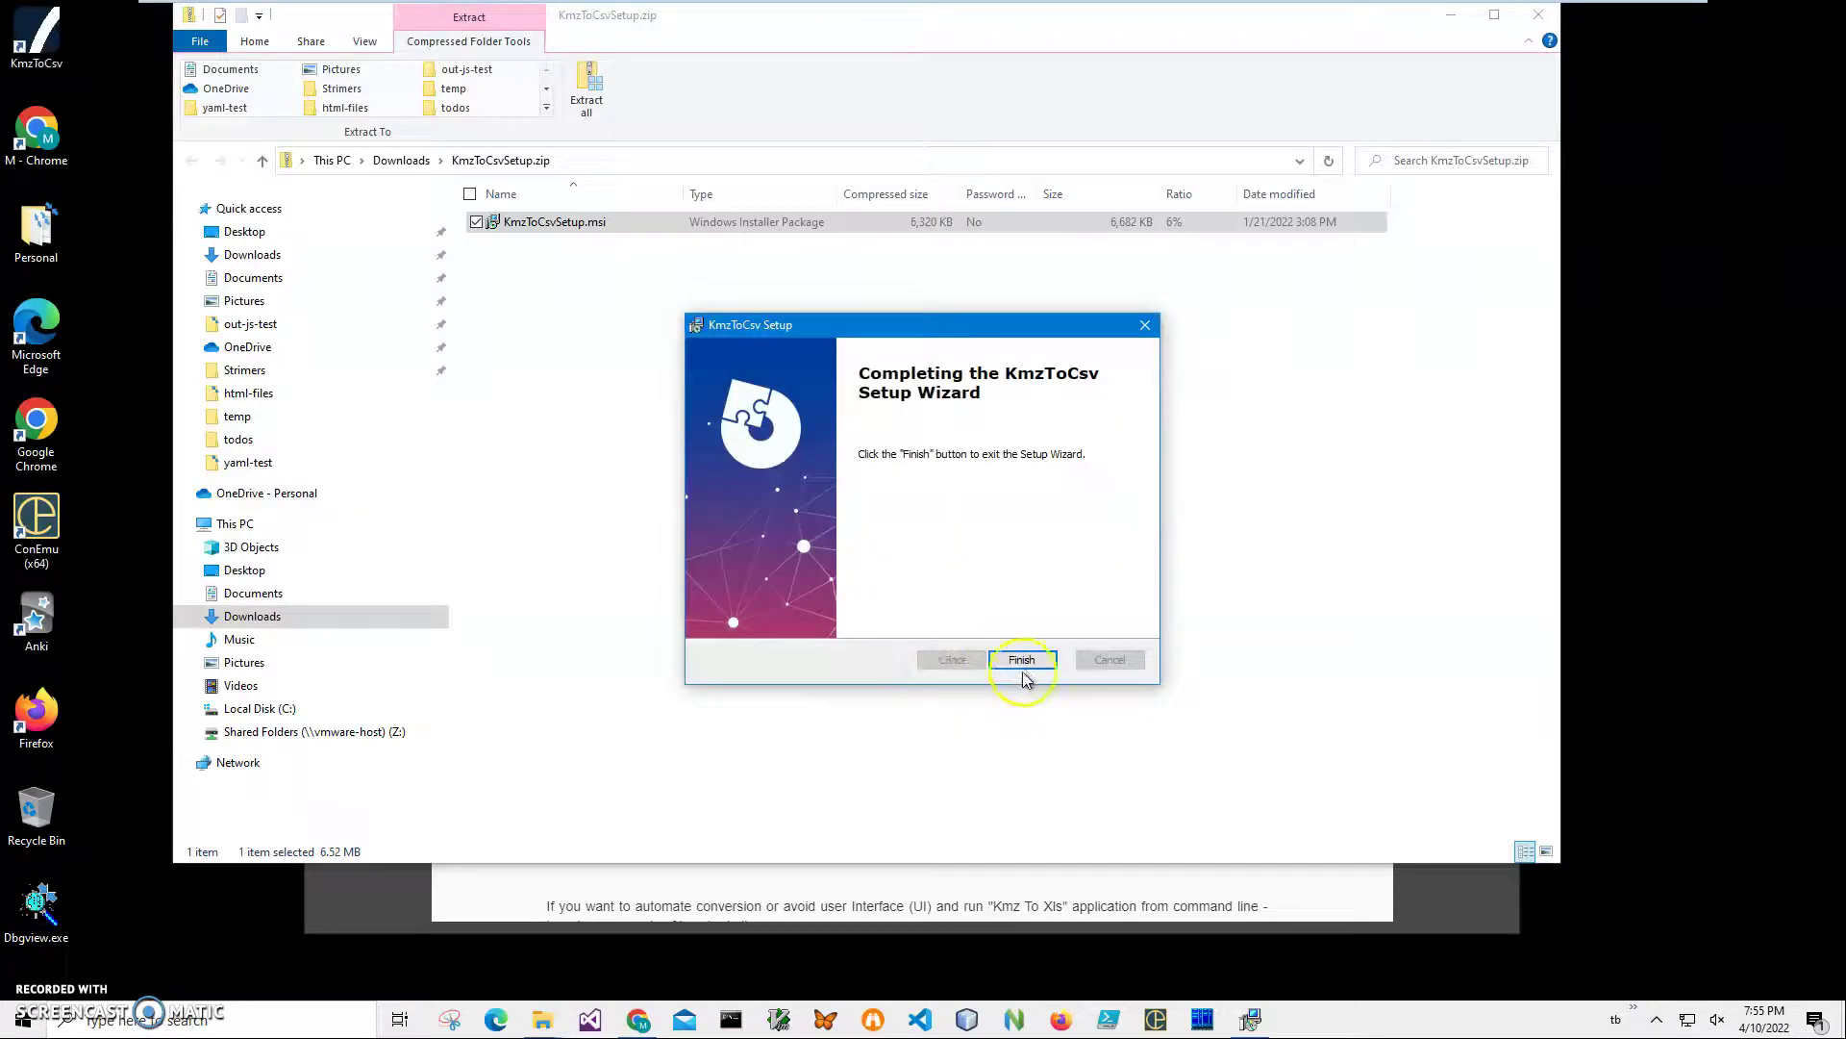
click(1025, 666)
click(43, 43)
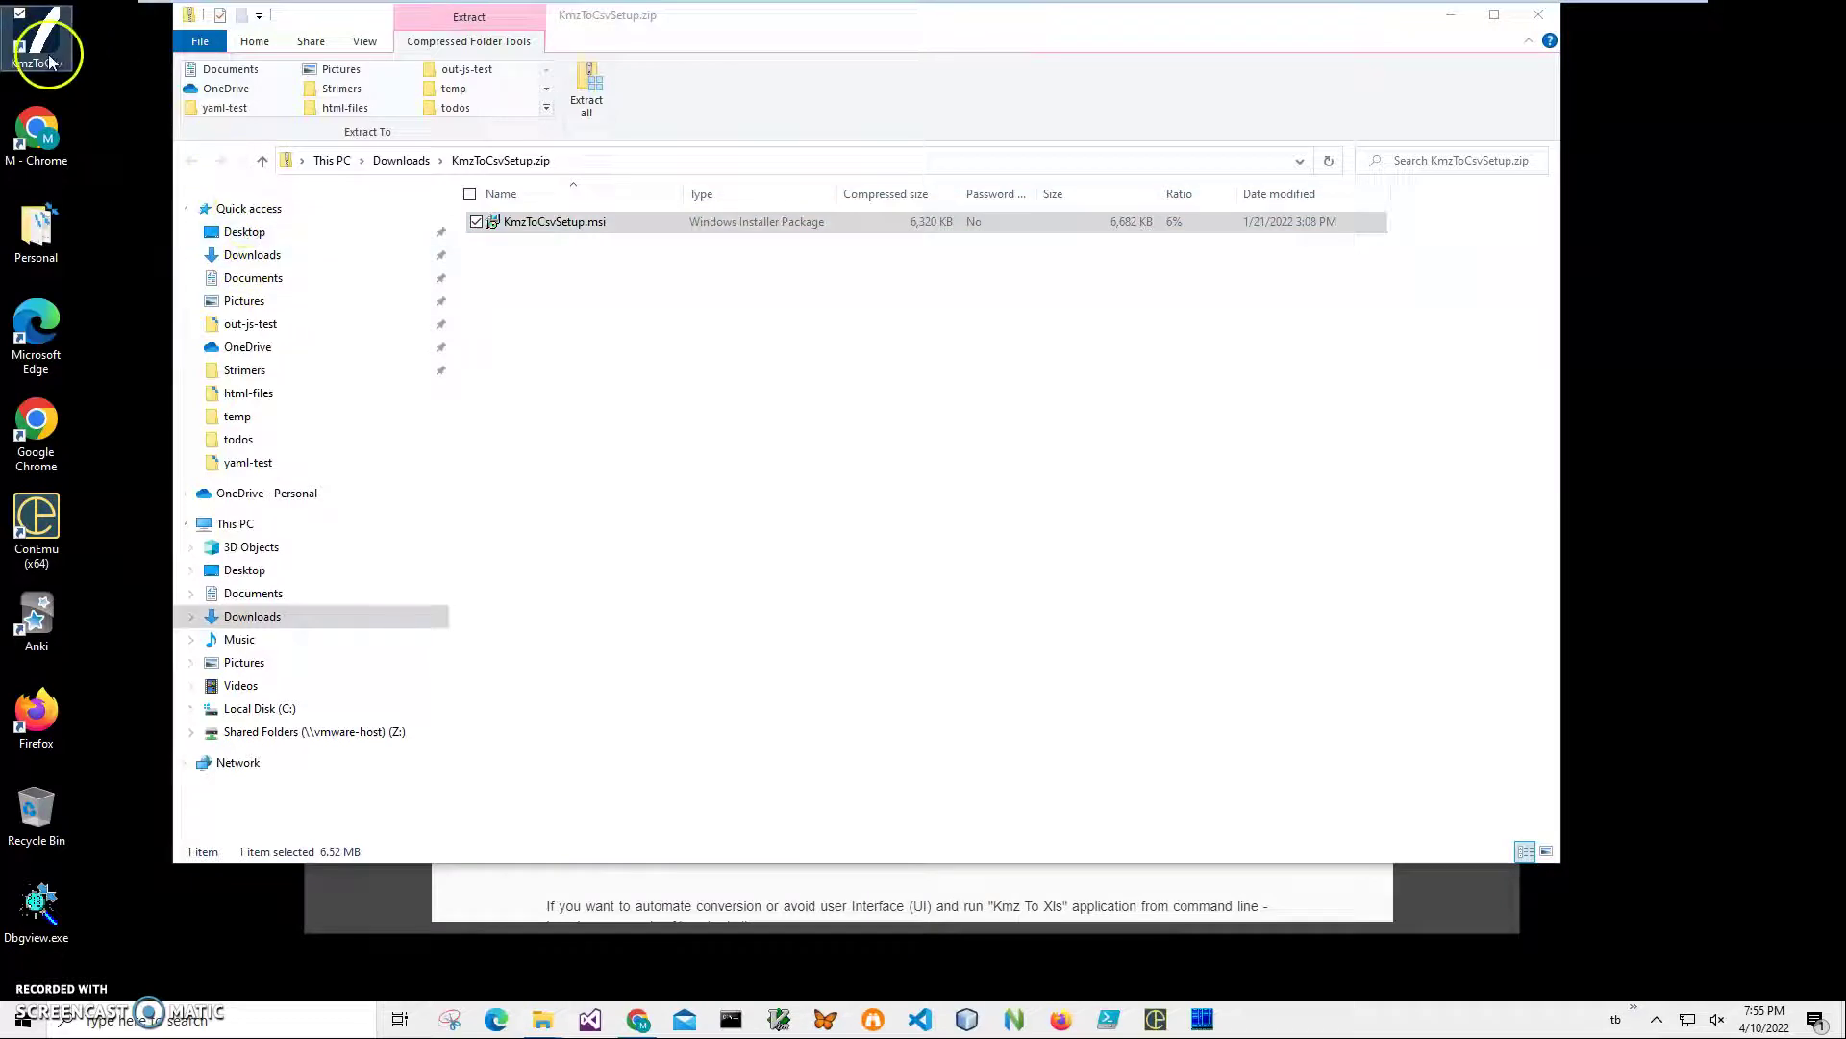
Close the File Explorer and browser windows and launch KmzToCsv from its desktop shortcut.
double_click(48, 61)
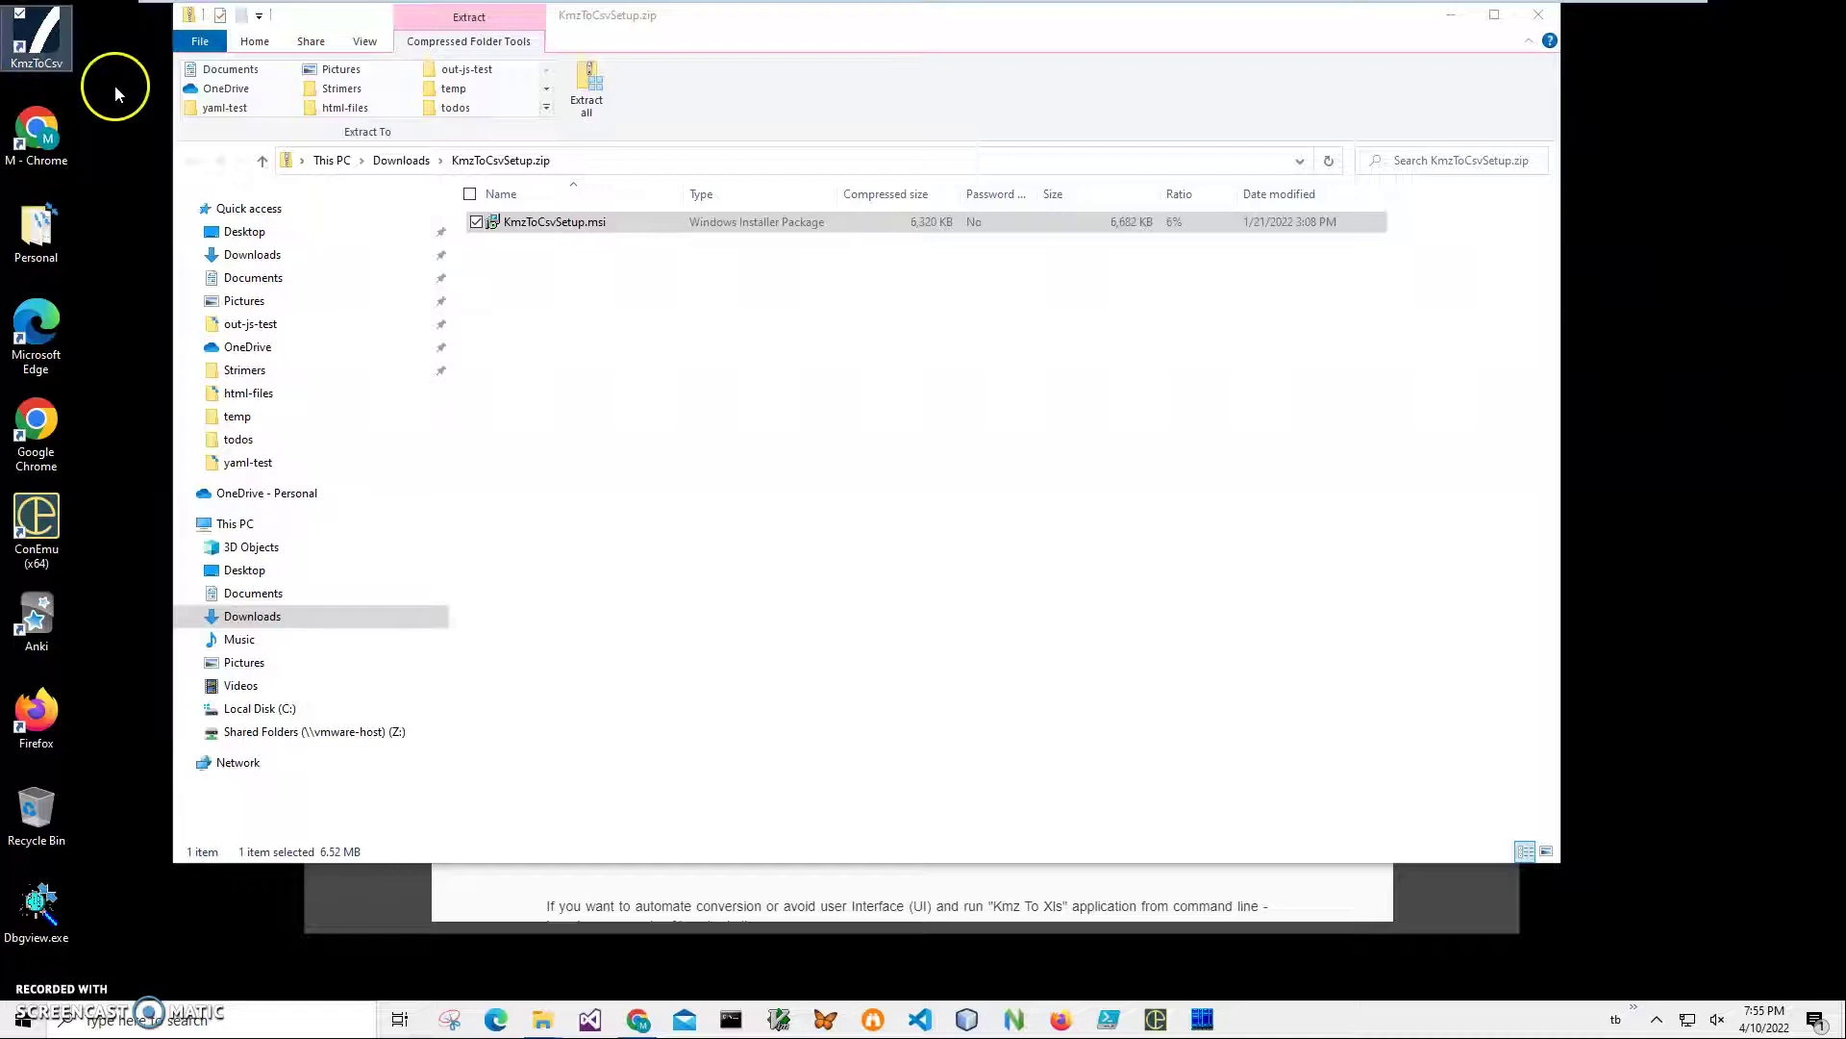
click(1539, 15)
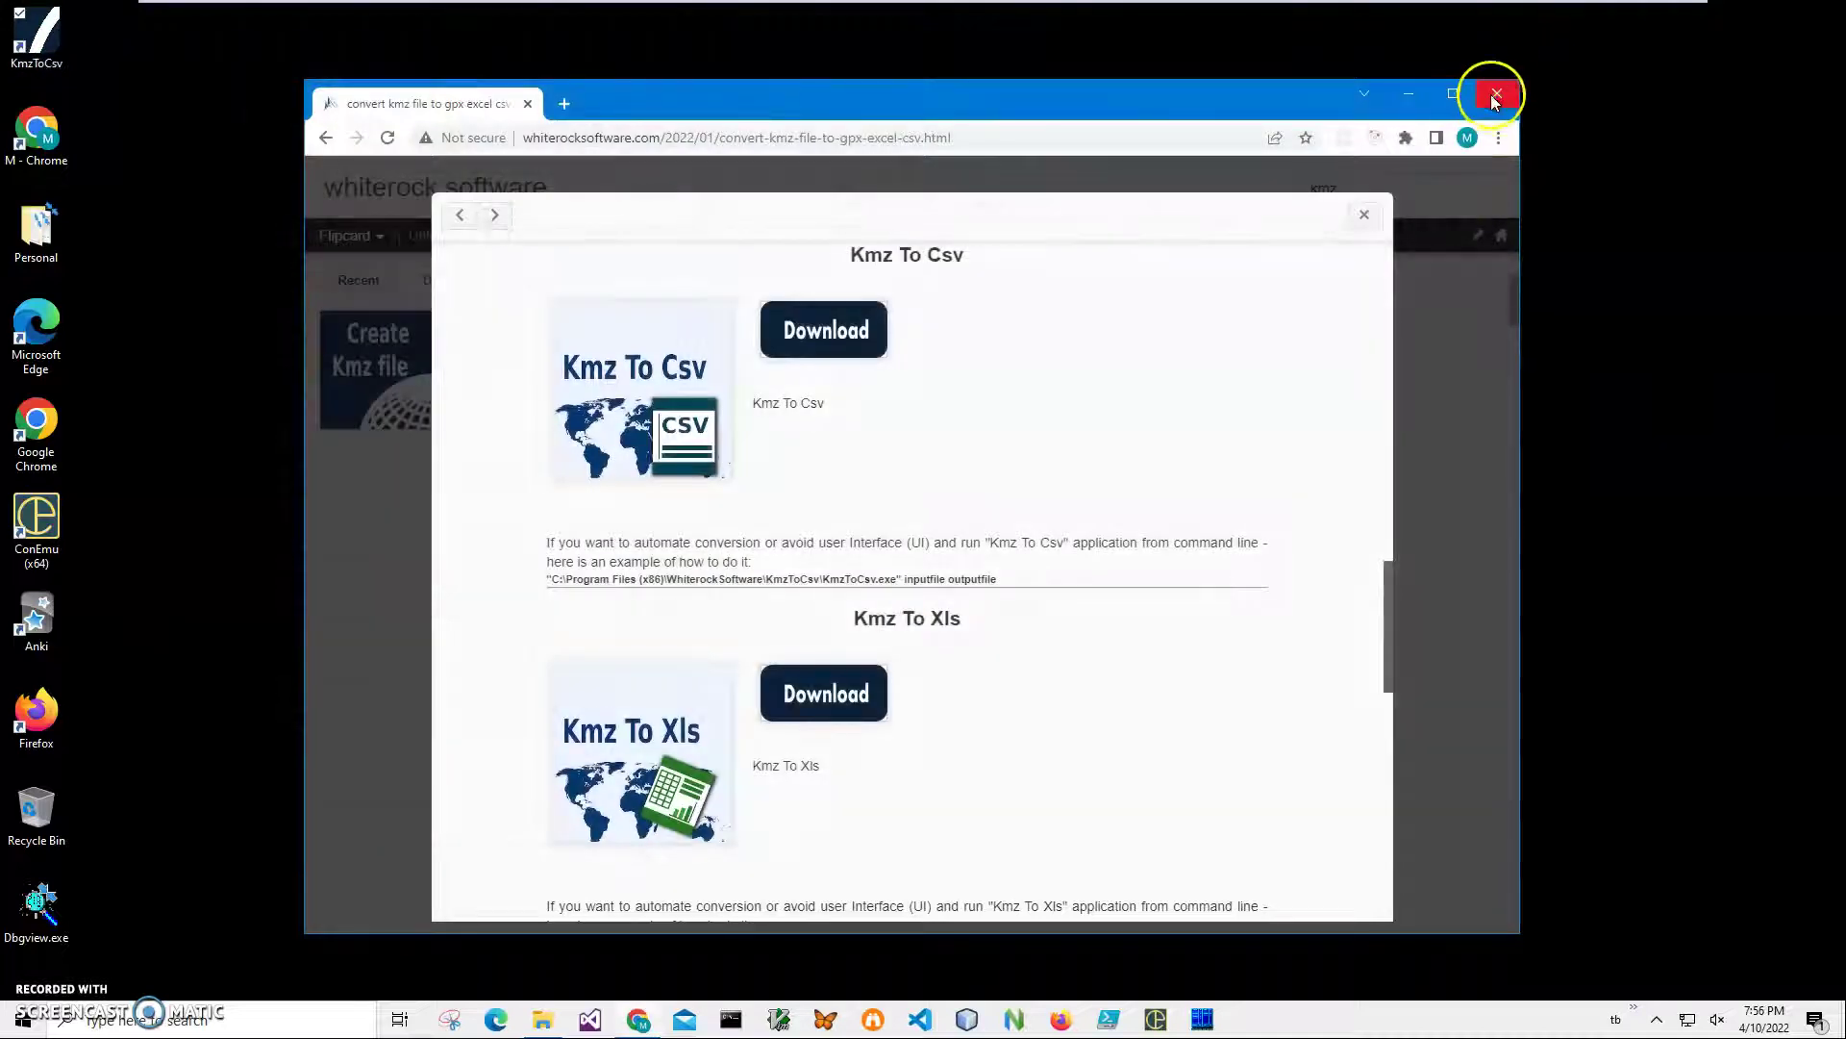
click(1496, 96)
double_click(48, 38)
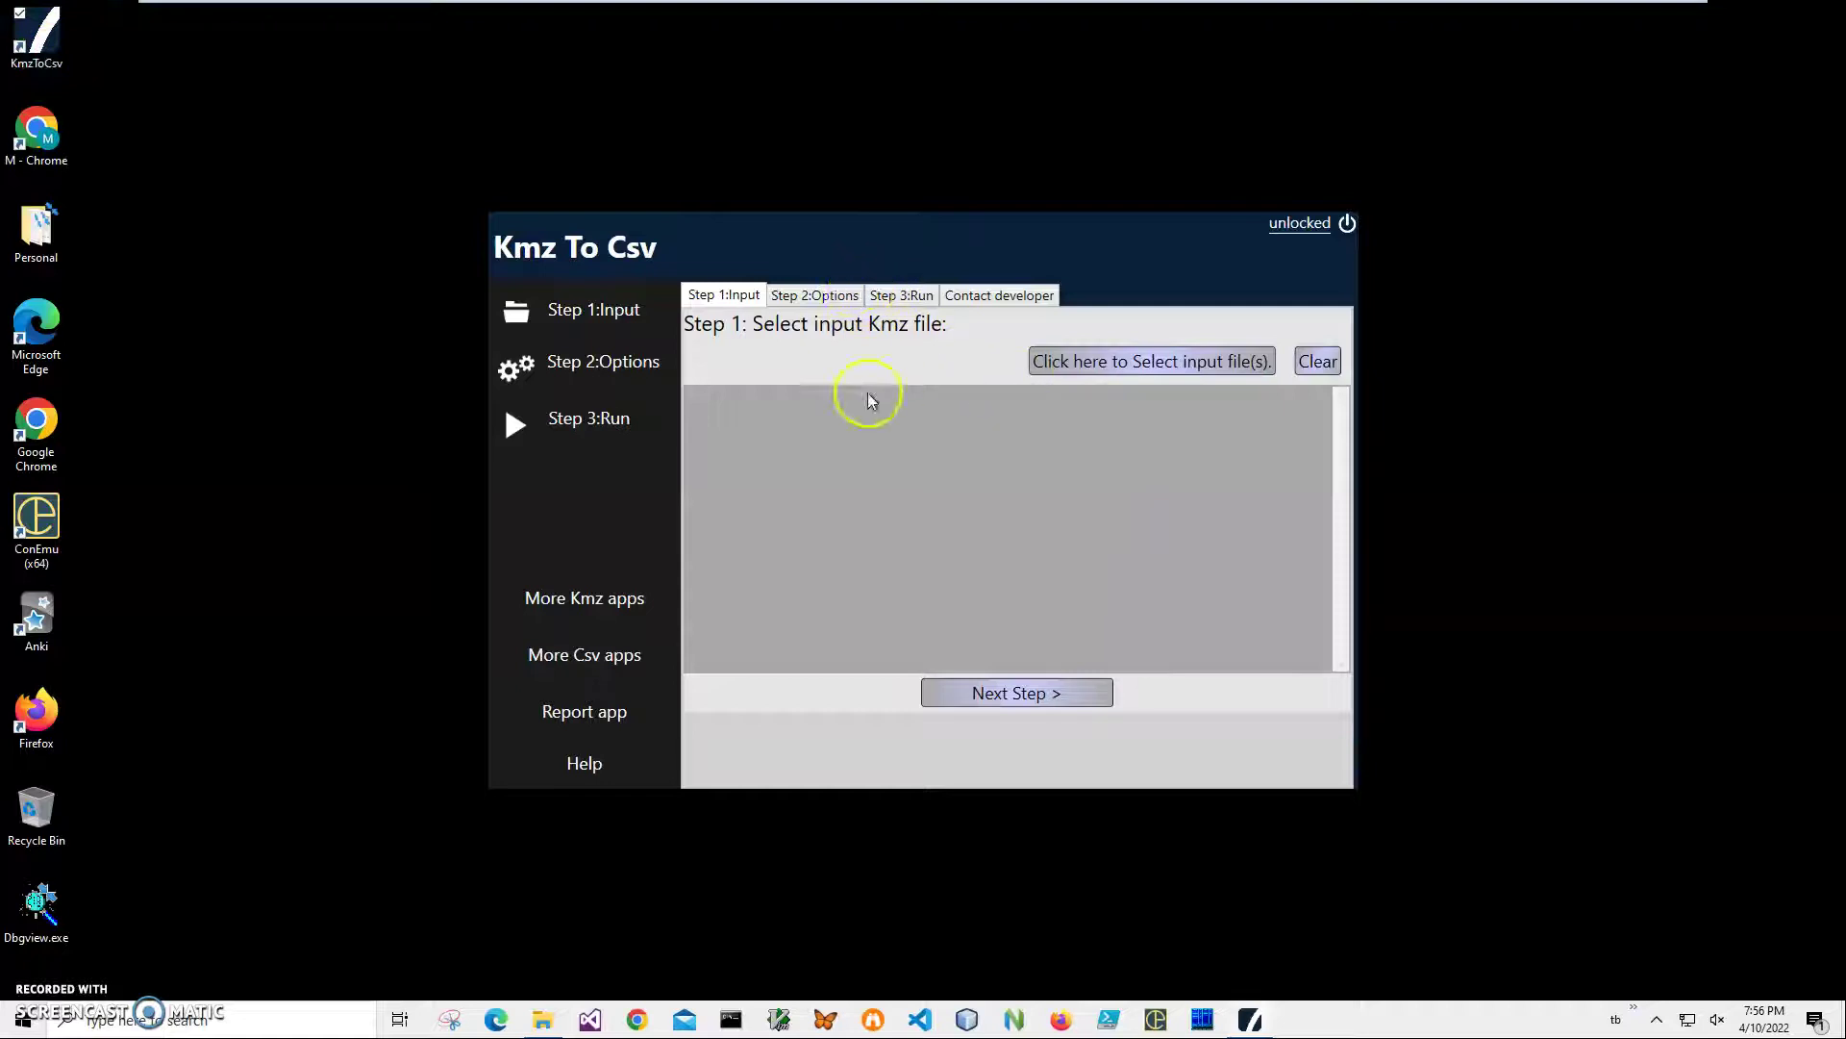
Load MyTrack.kmz from Documents as the input file.
click(1055, 370)
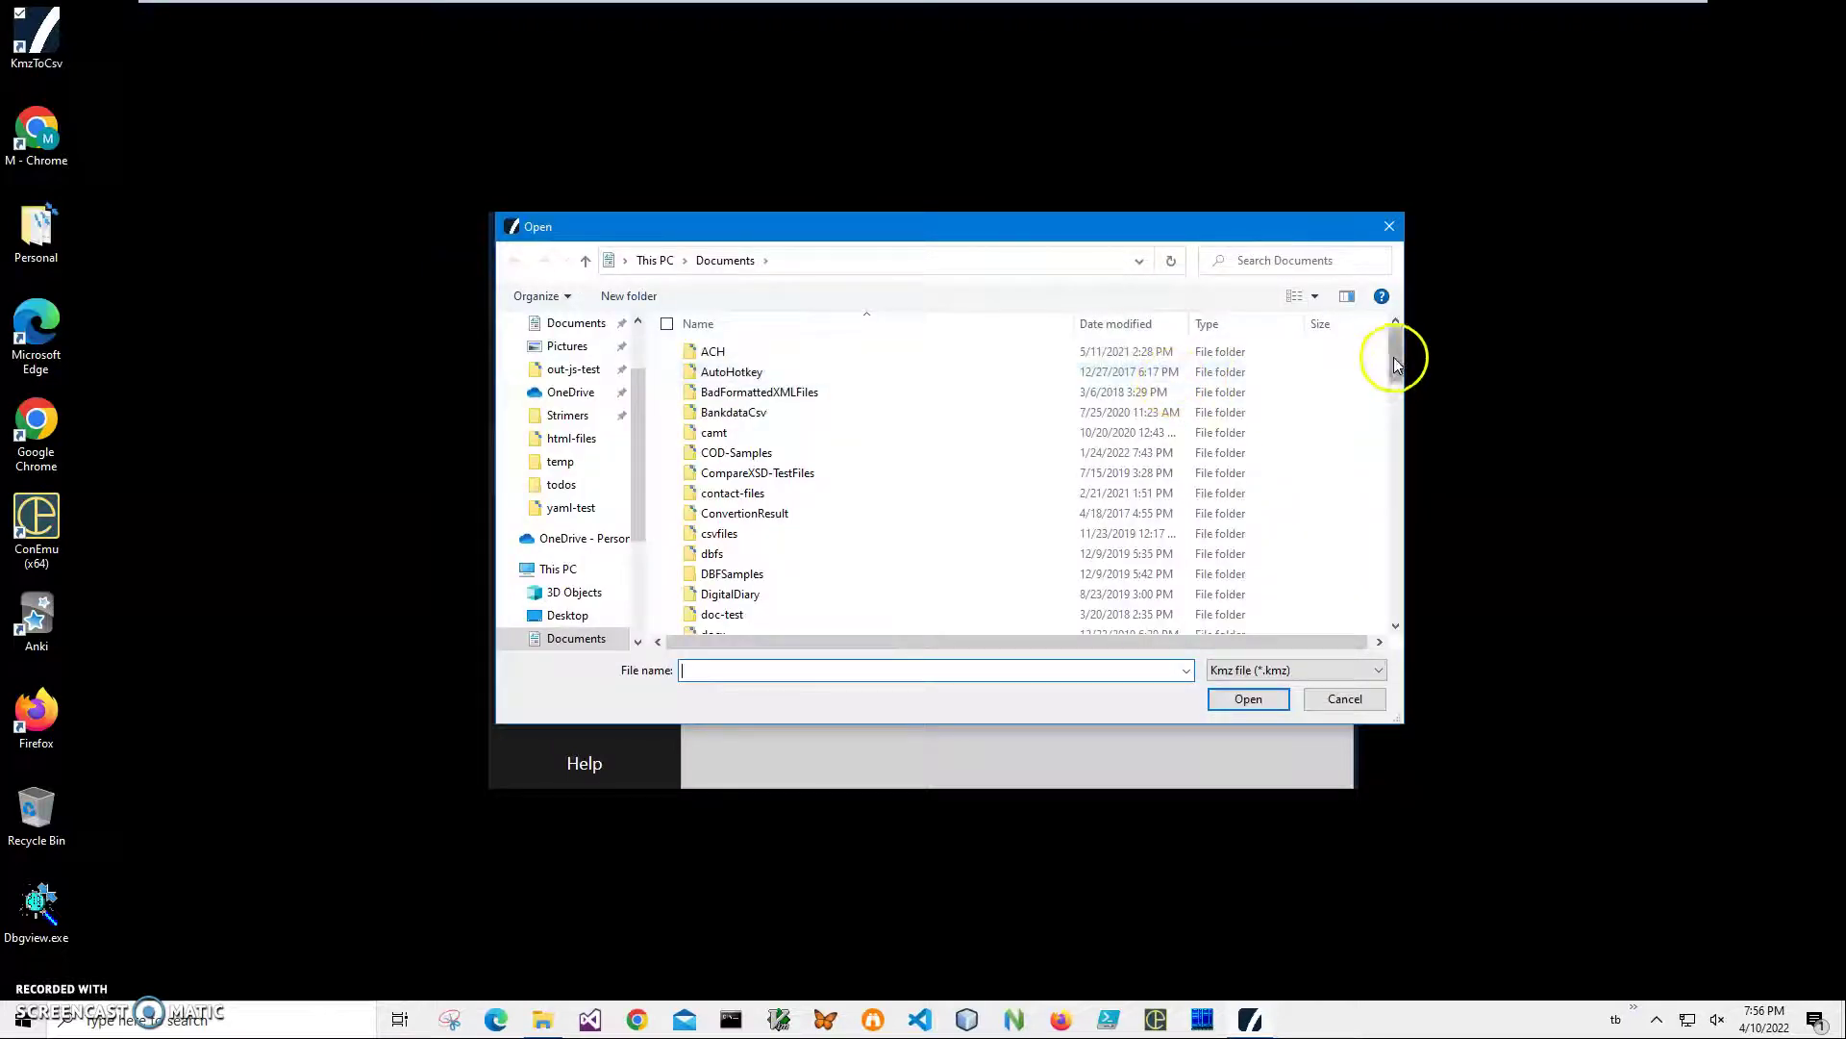
drag(1394, 356, 1417, 615)
click(747, 625)
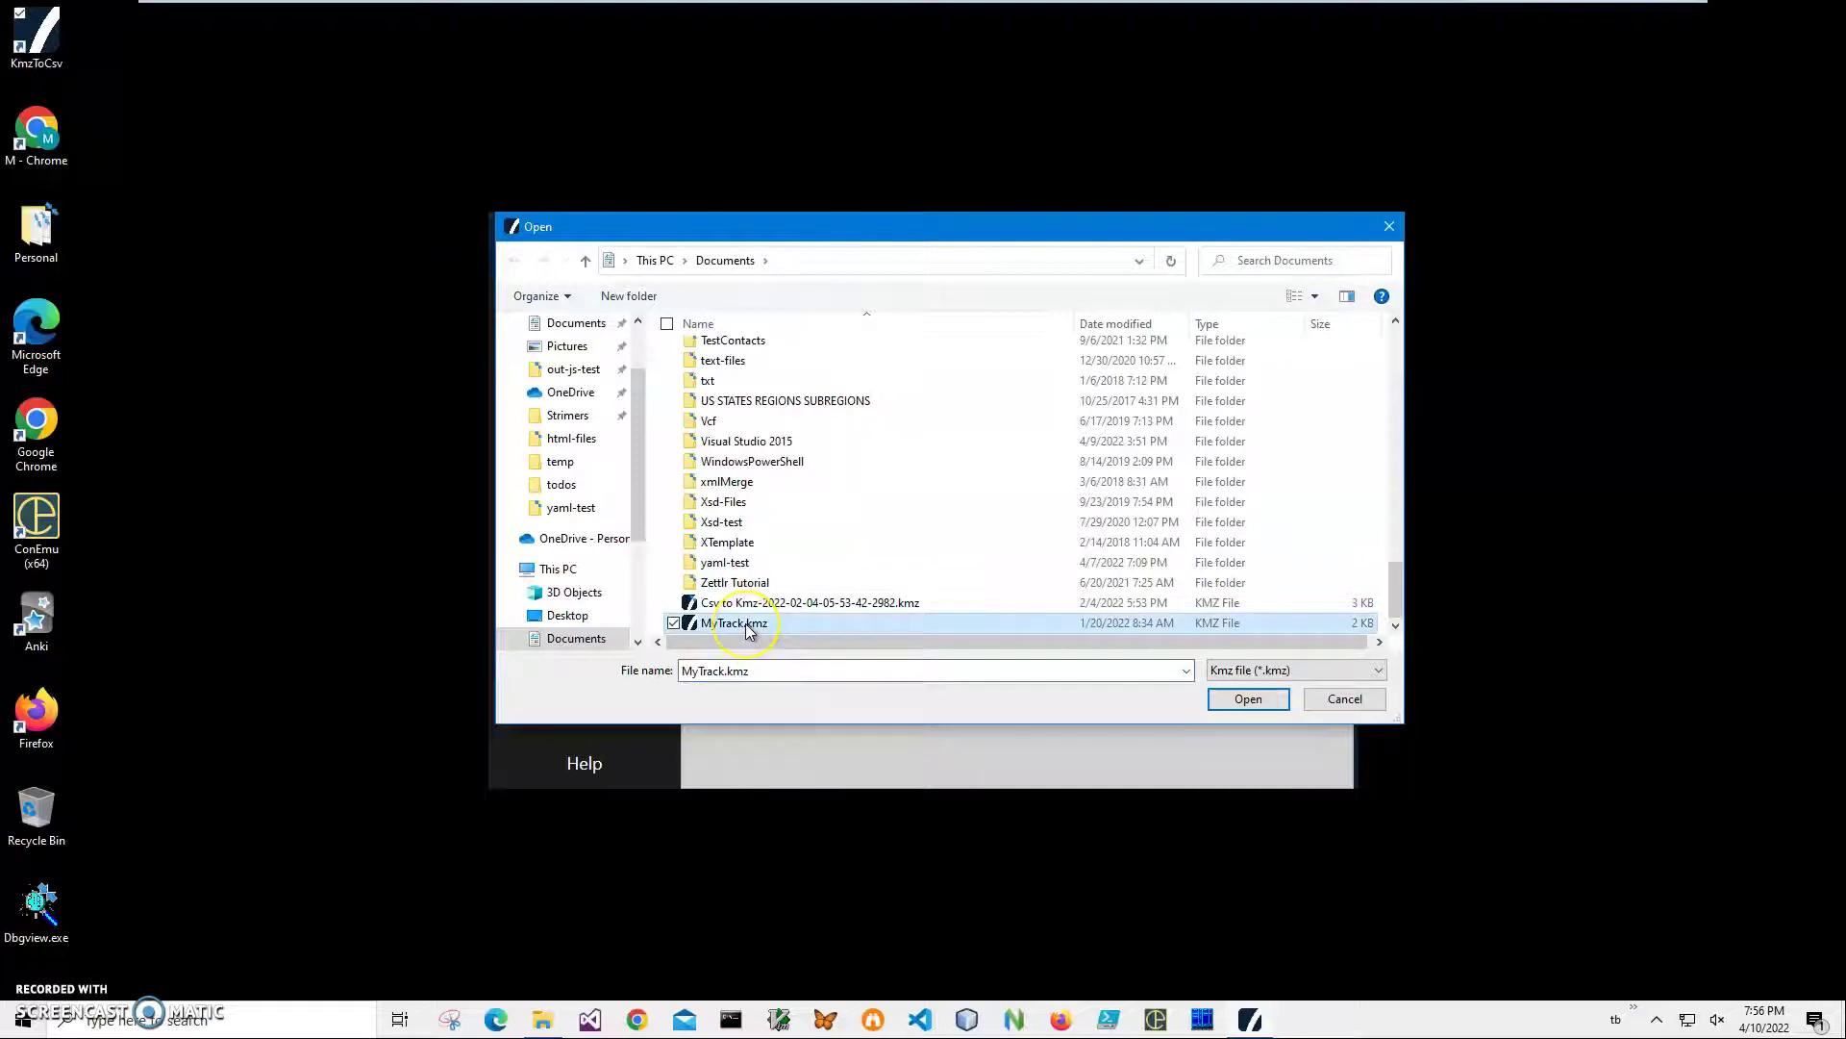
double_click(748, 627)
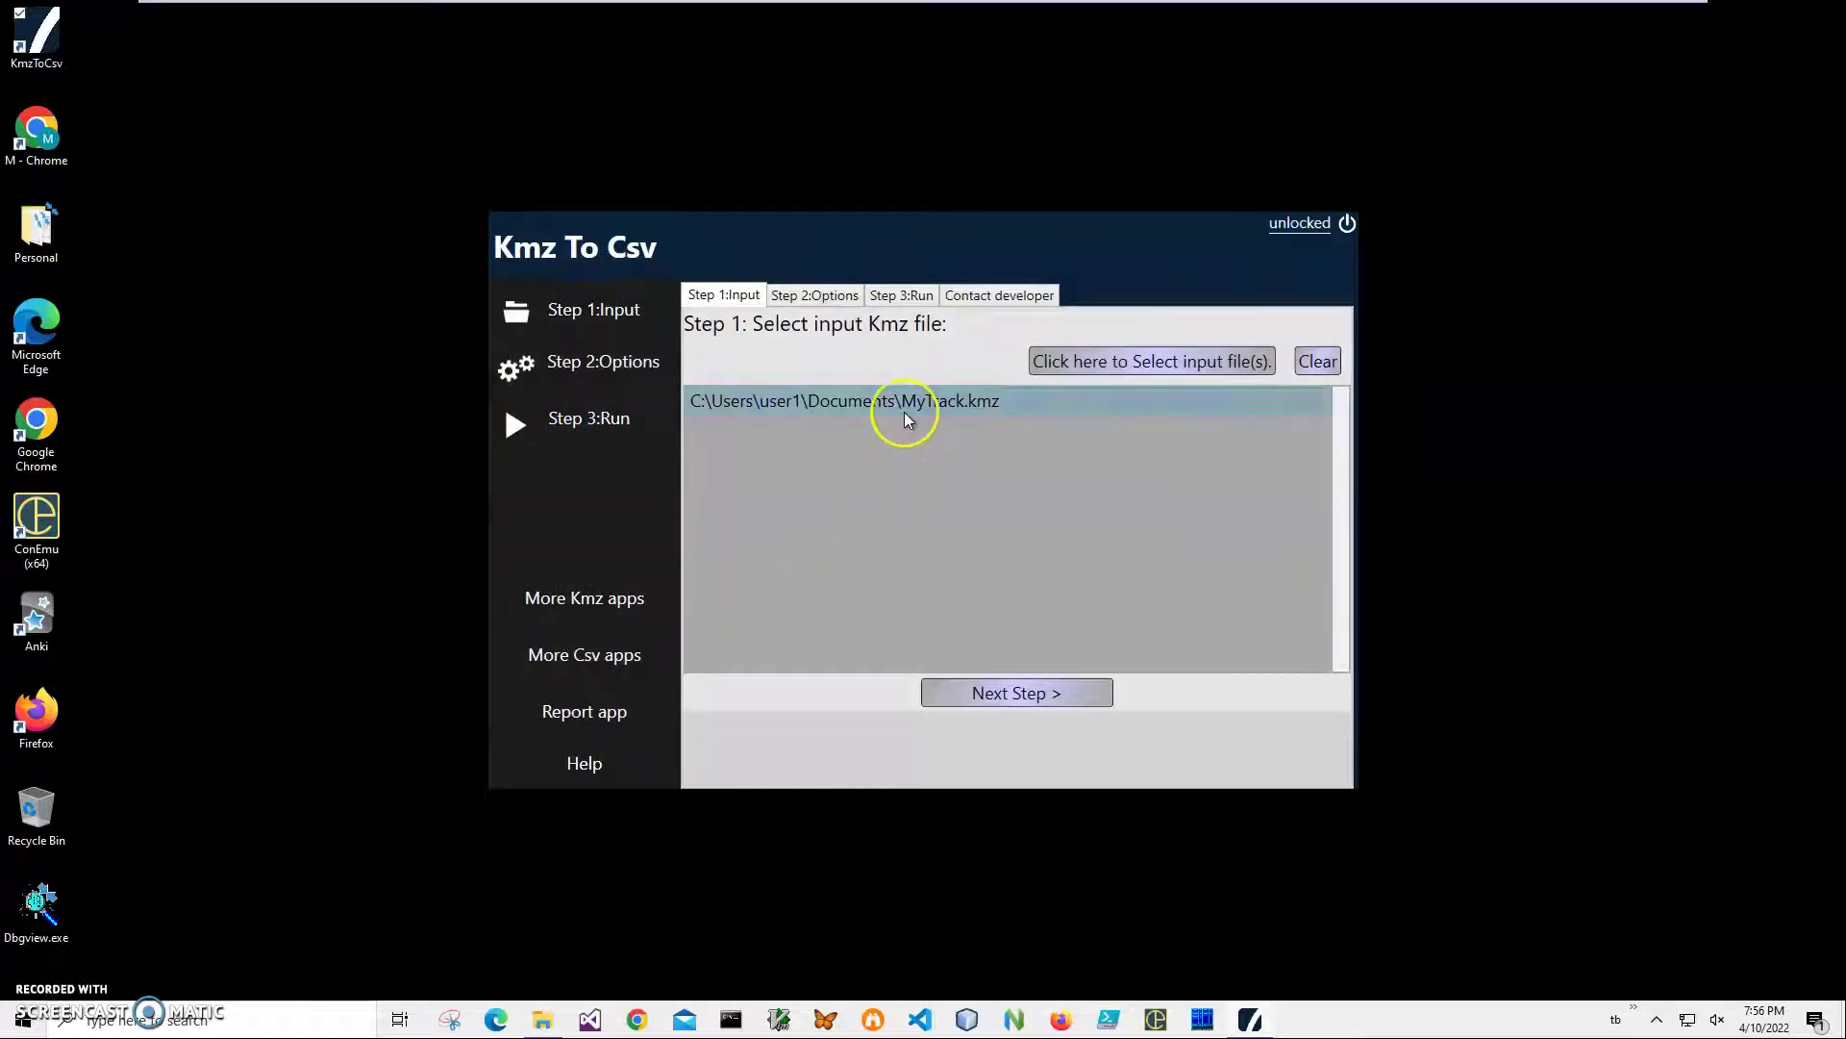
click(1075, 691)
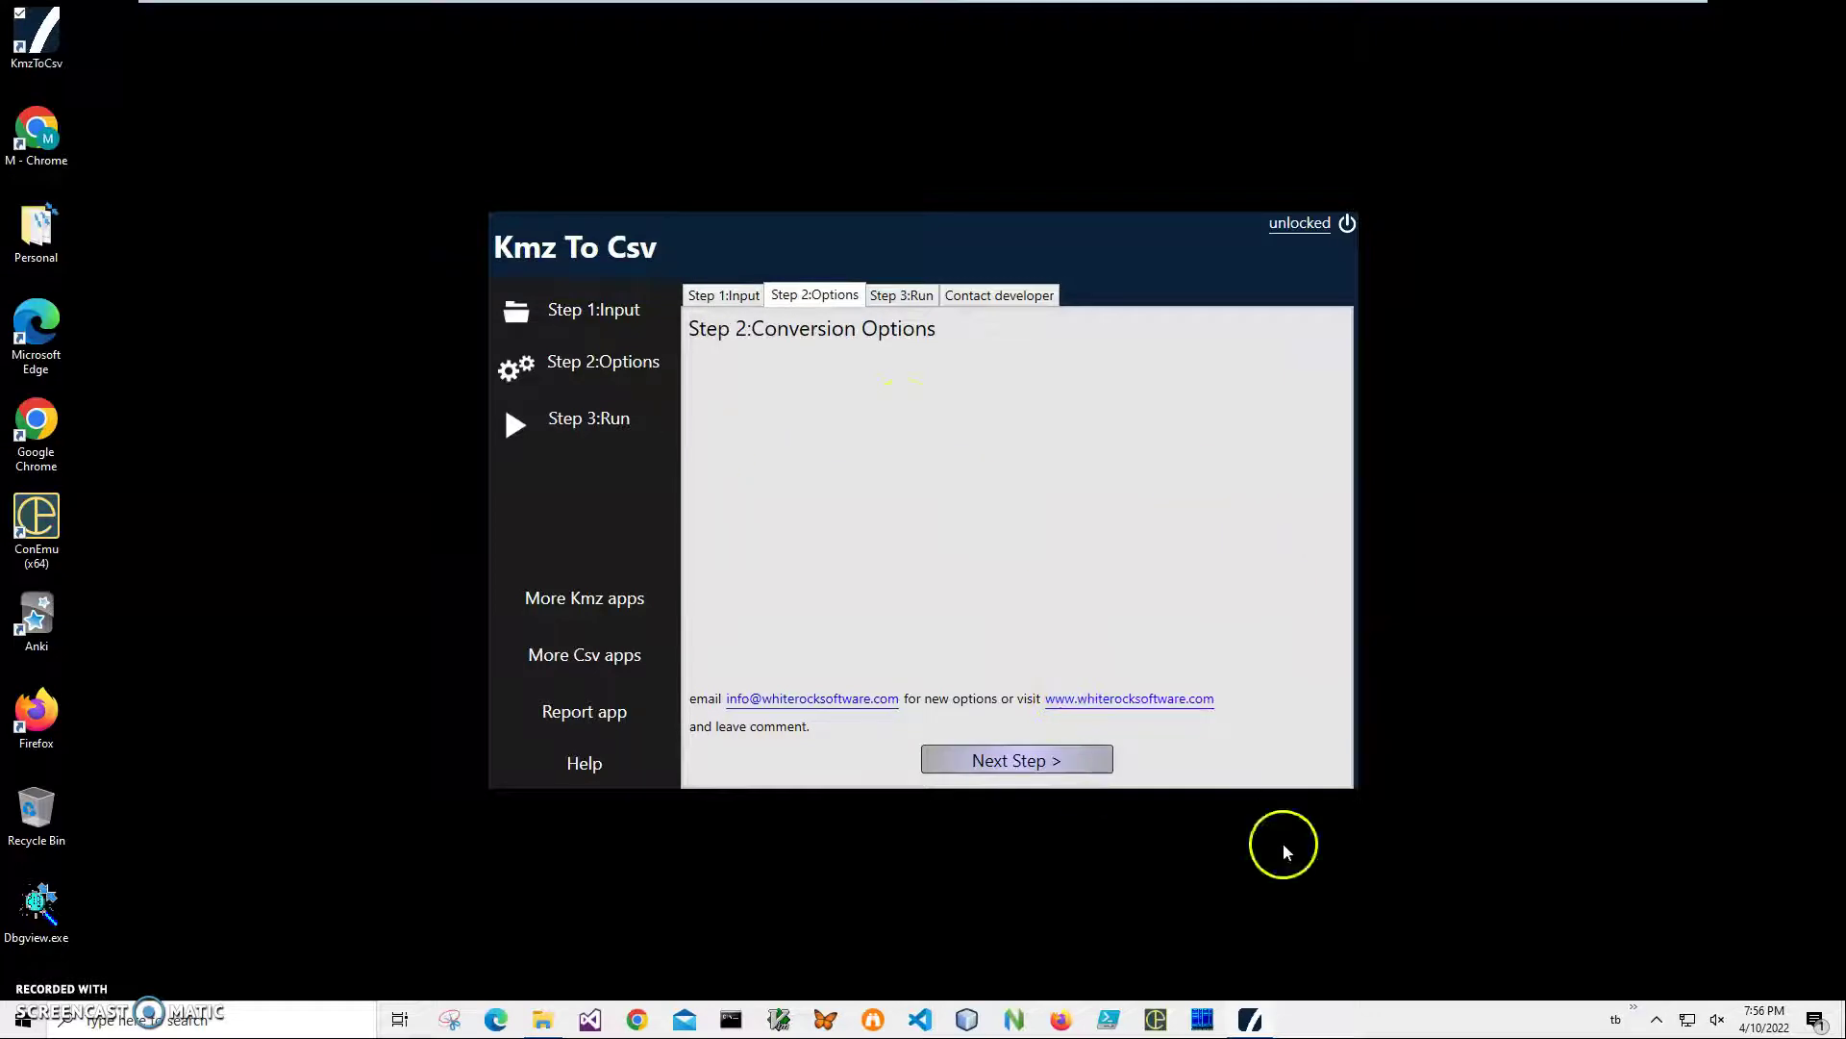
click(1058, 765)
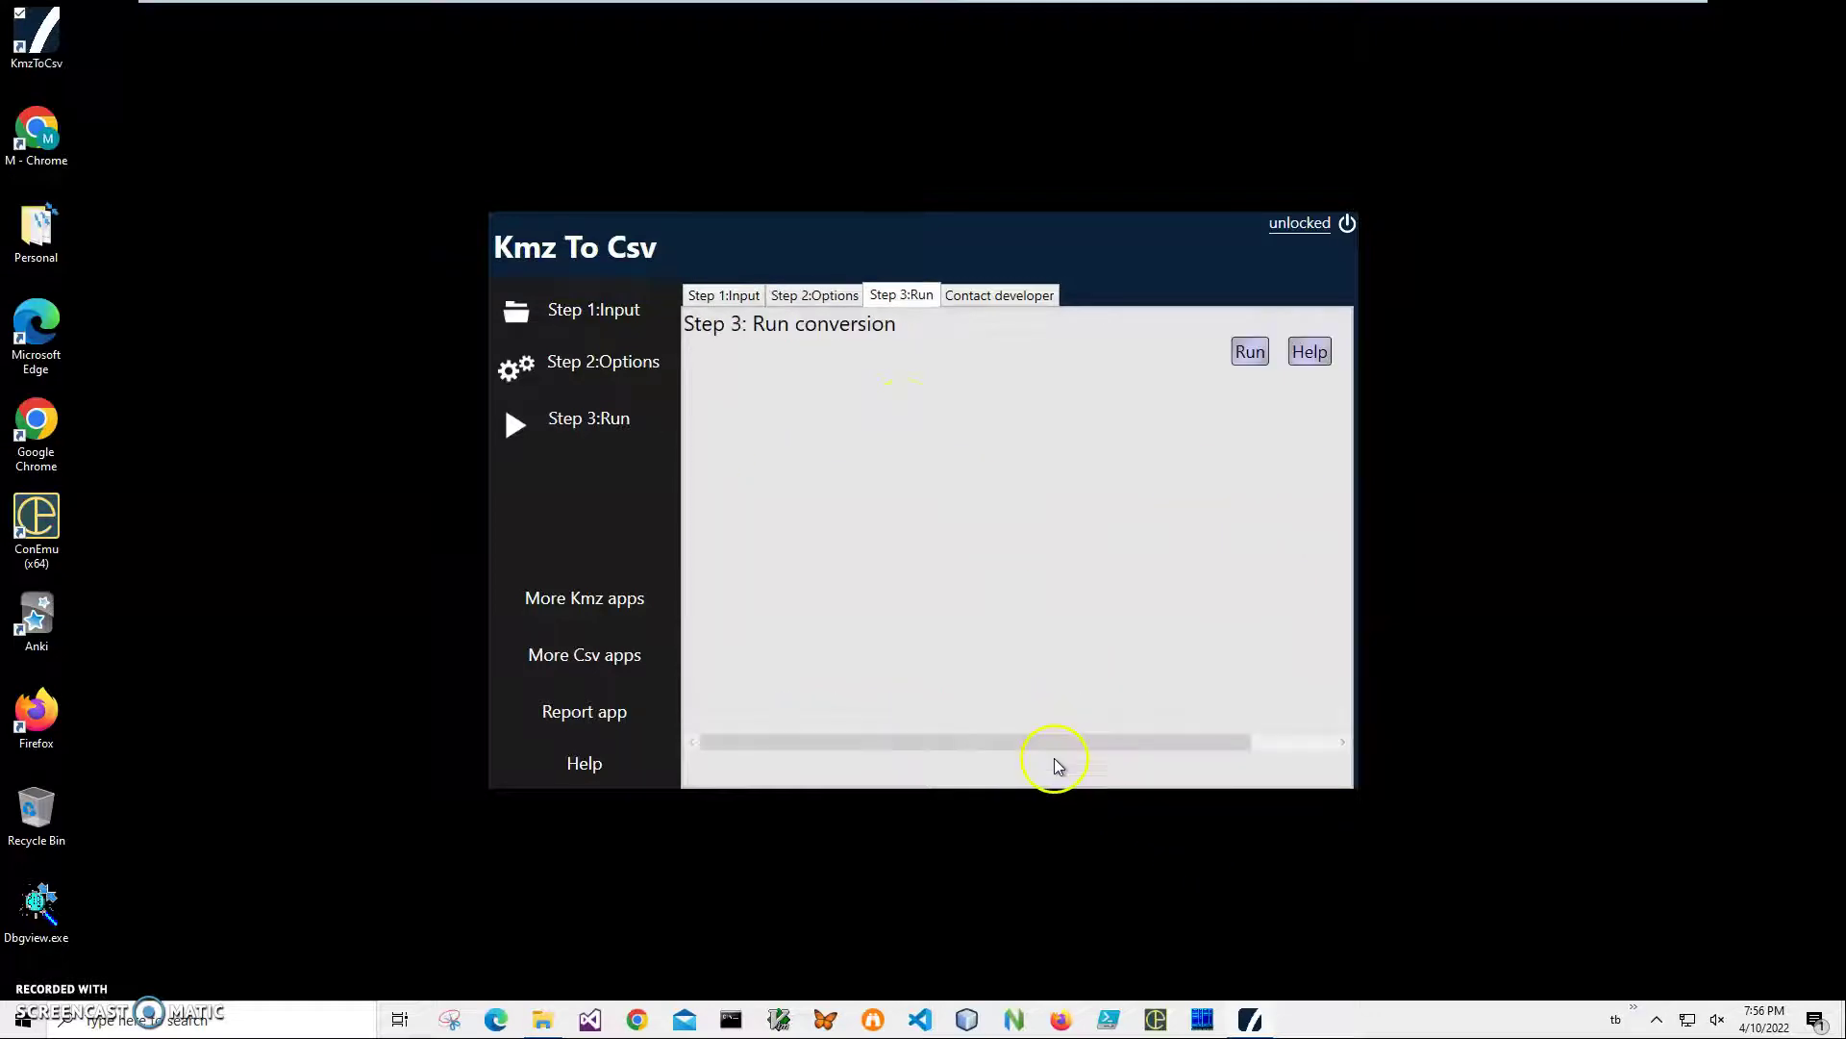
click(1250, 352)
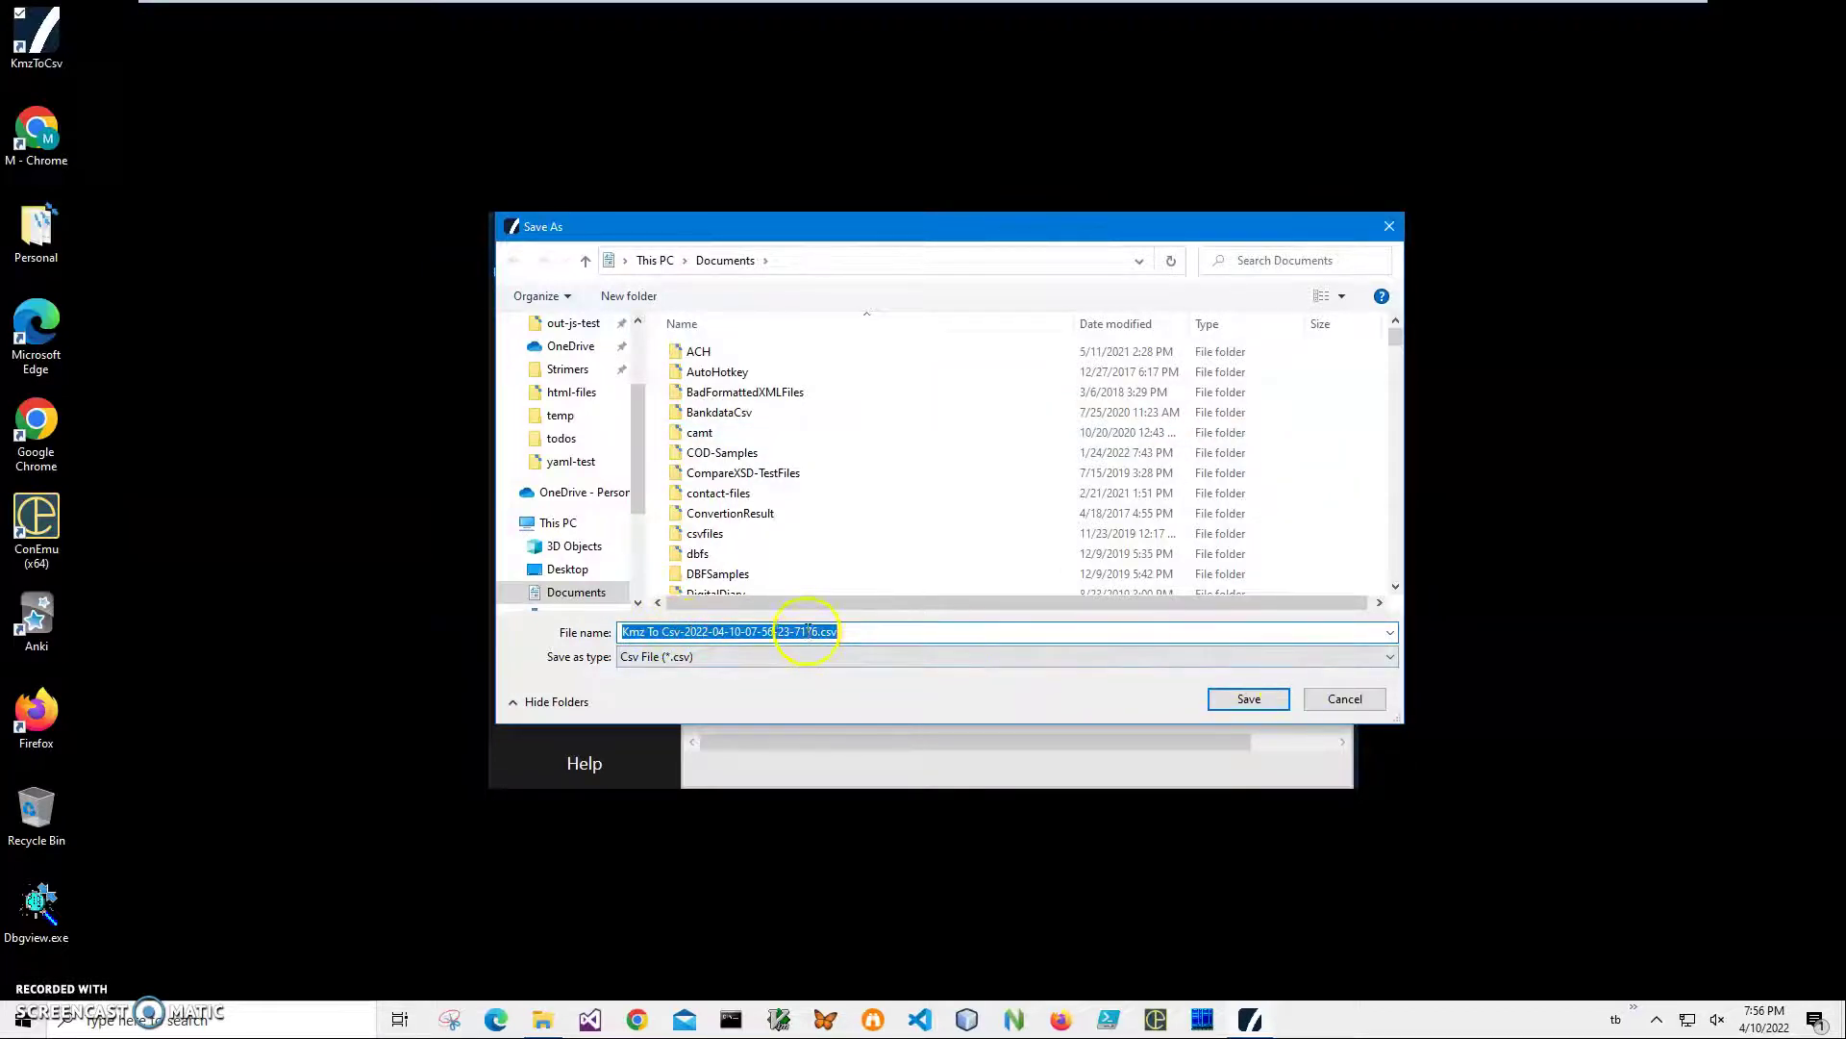
click(1249, 700)
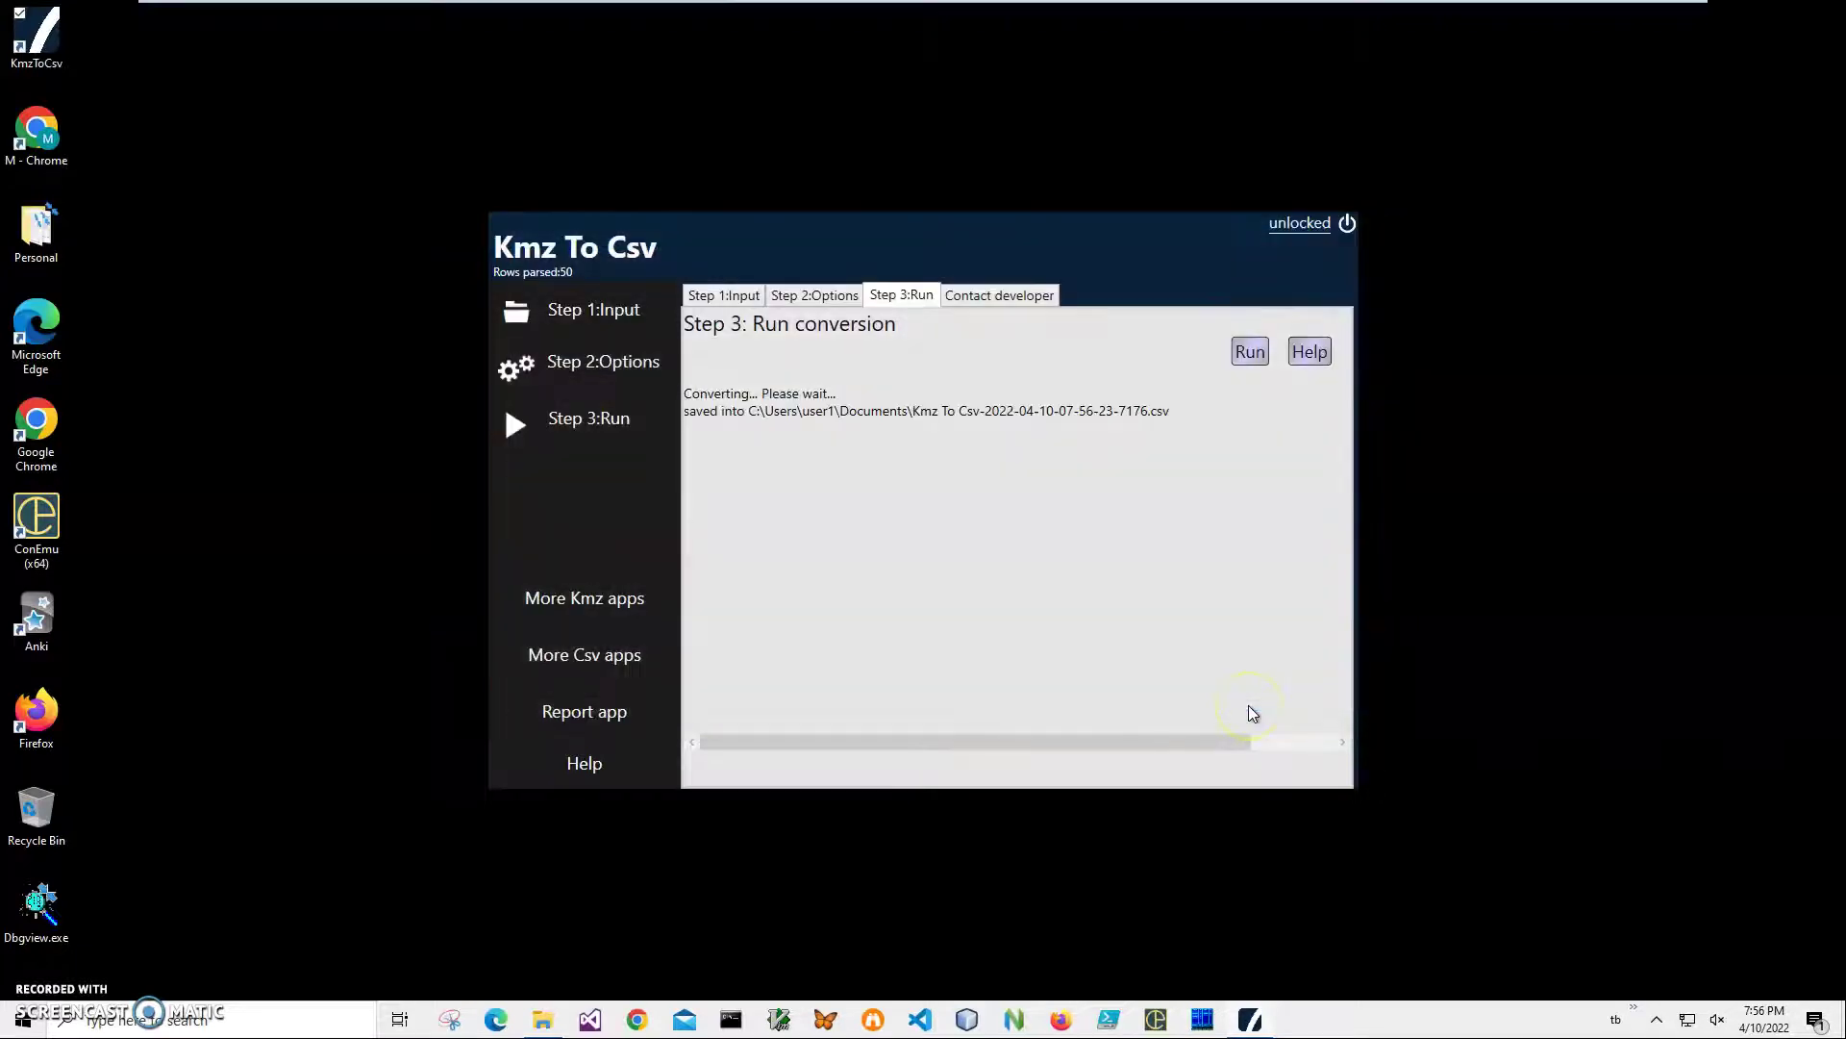
click(543, 1018)
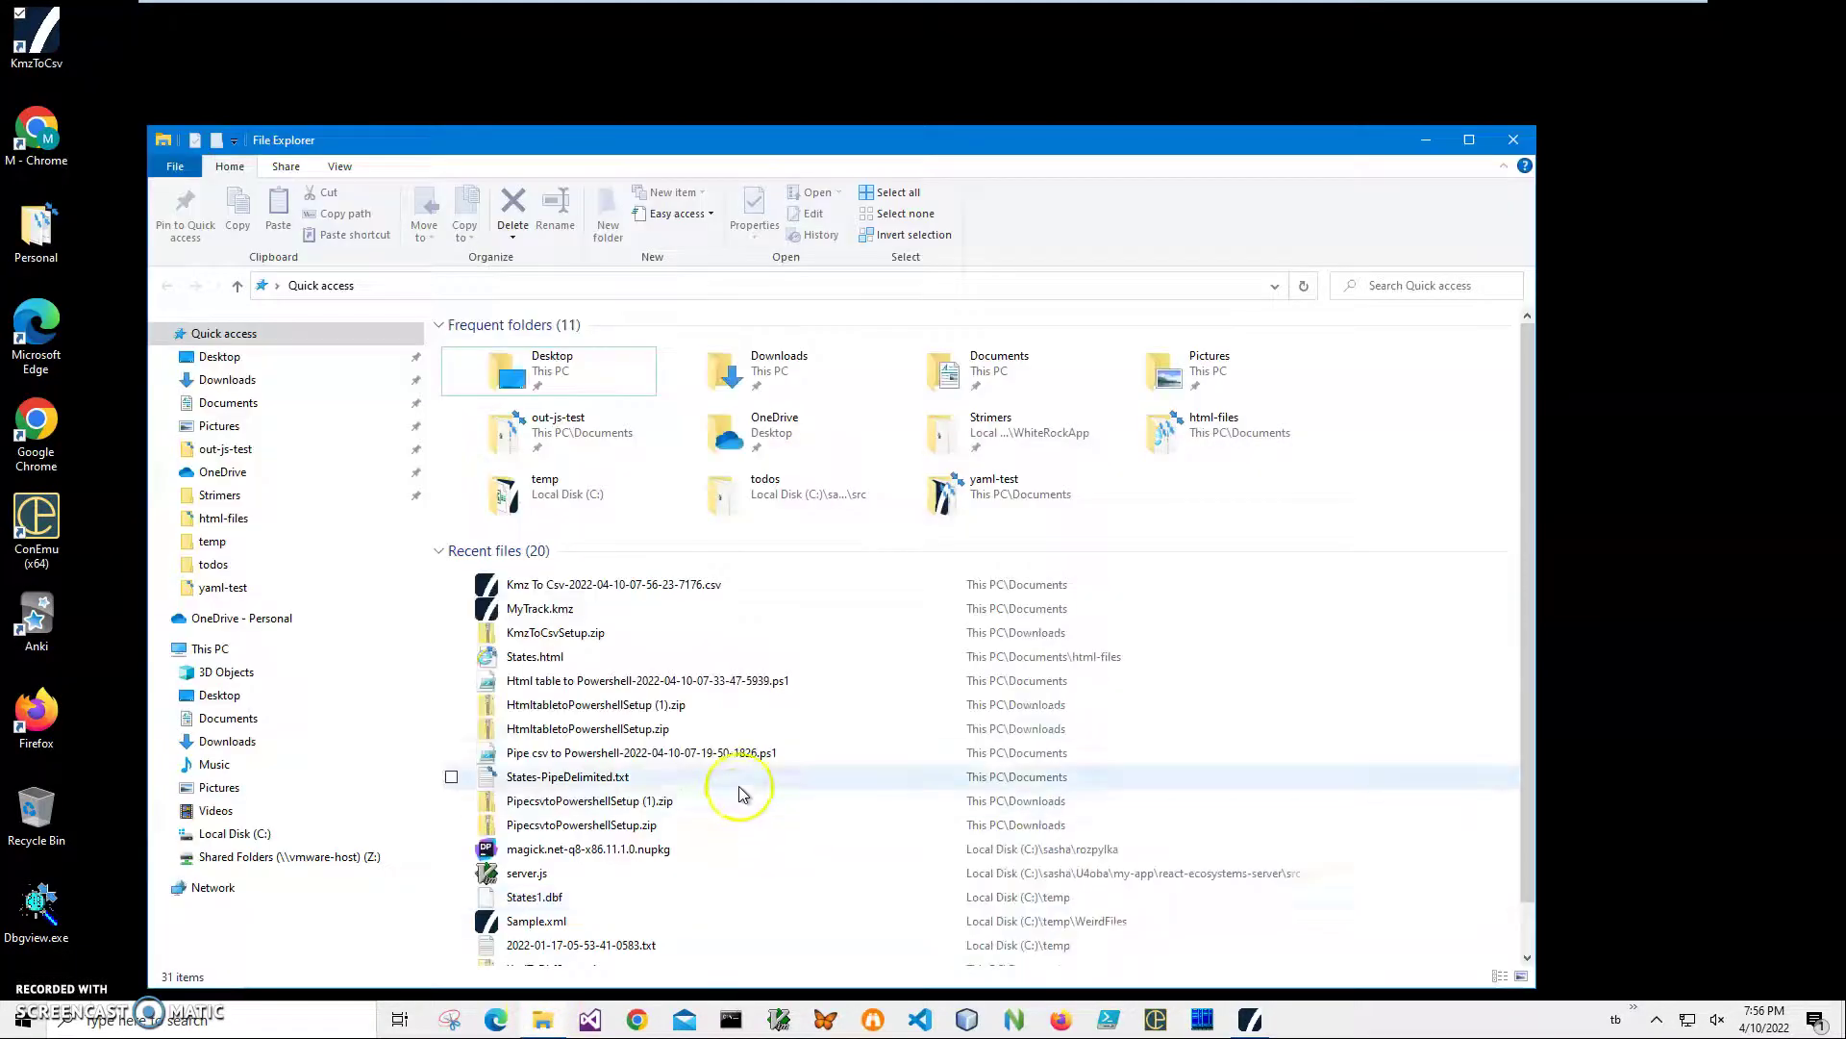
click(673, 587)
right_click(673, 588)
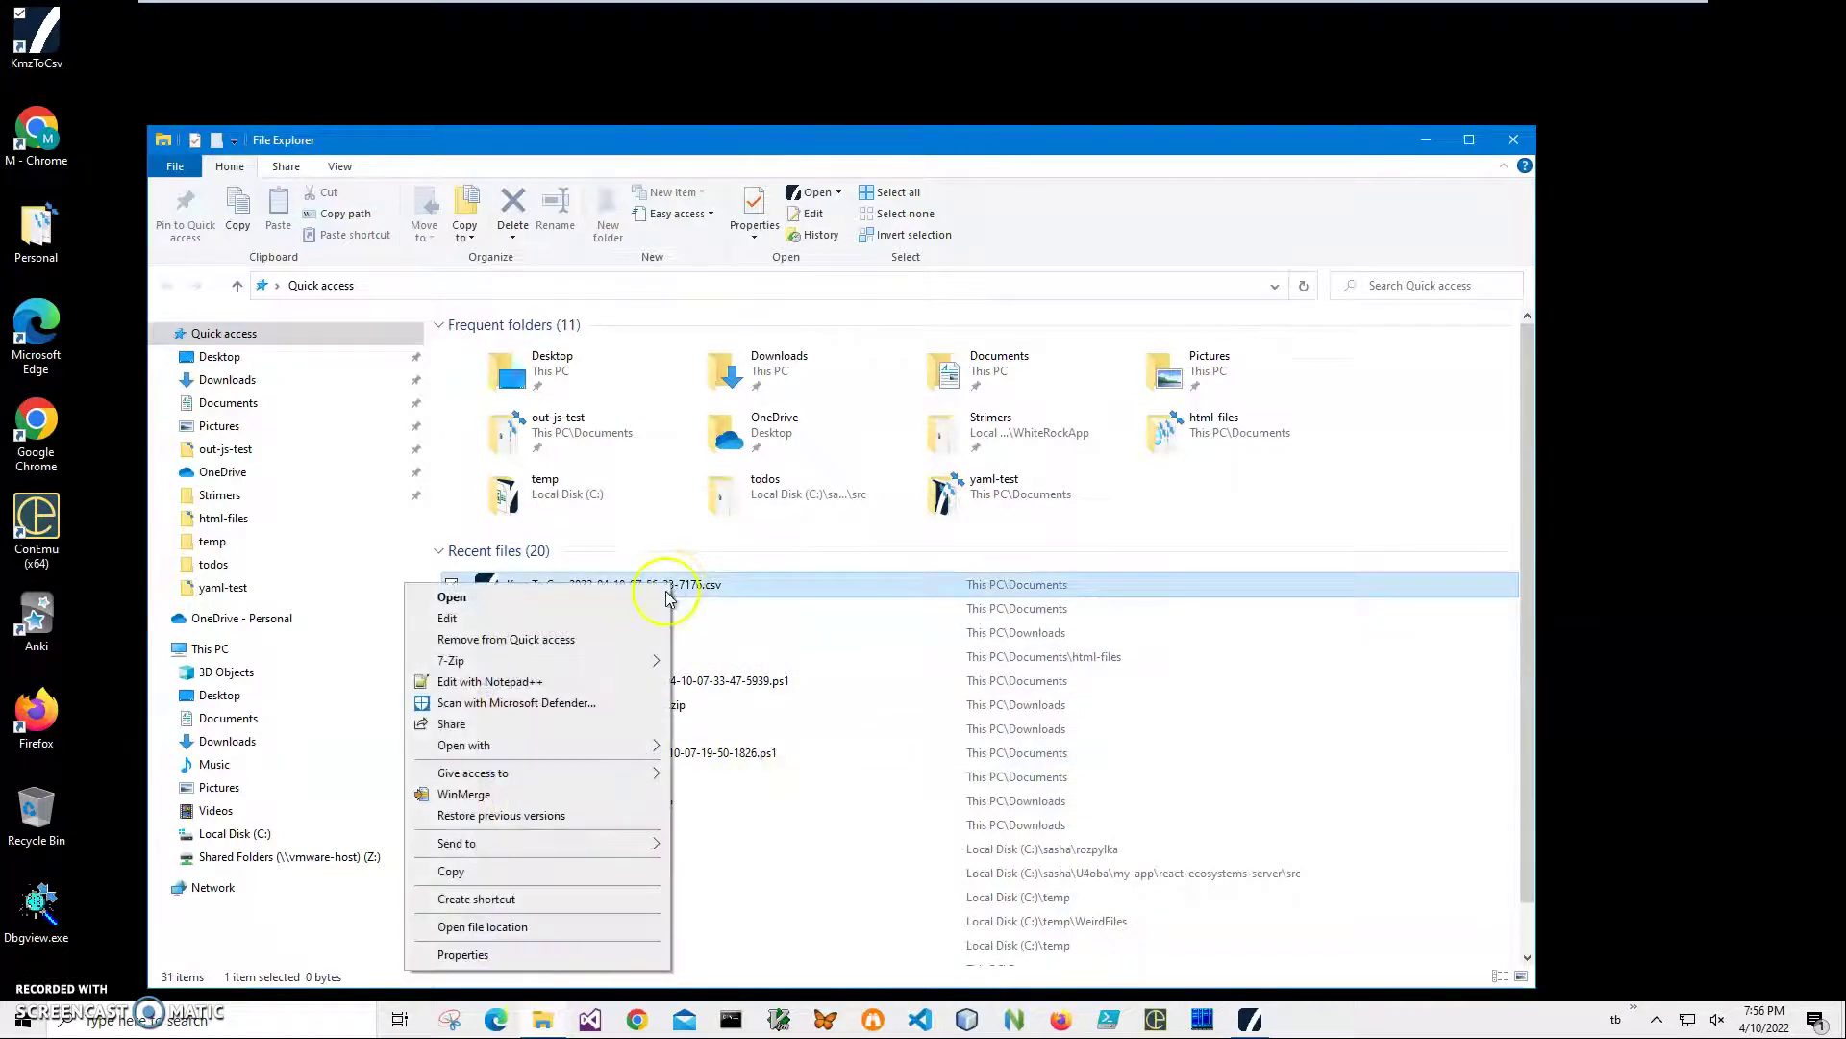
mouse_move(591, 746)
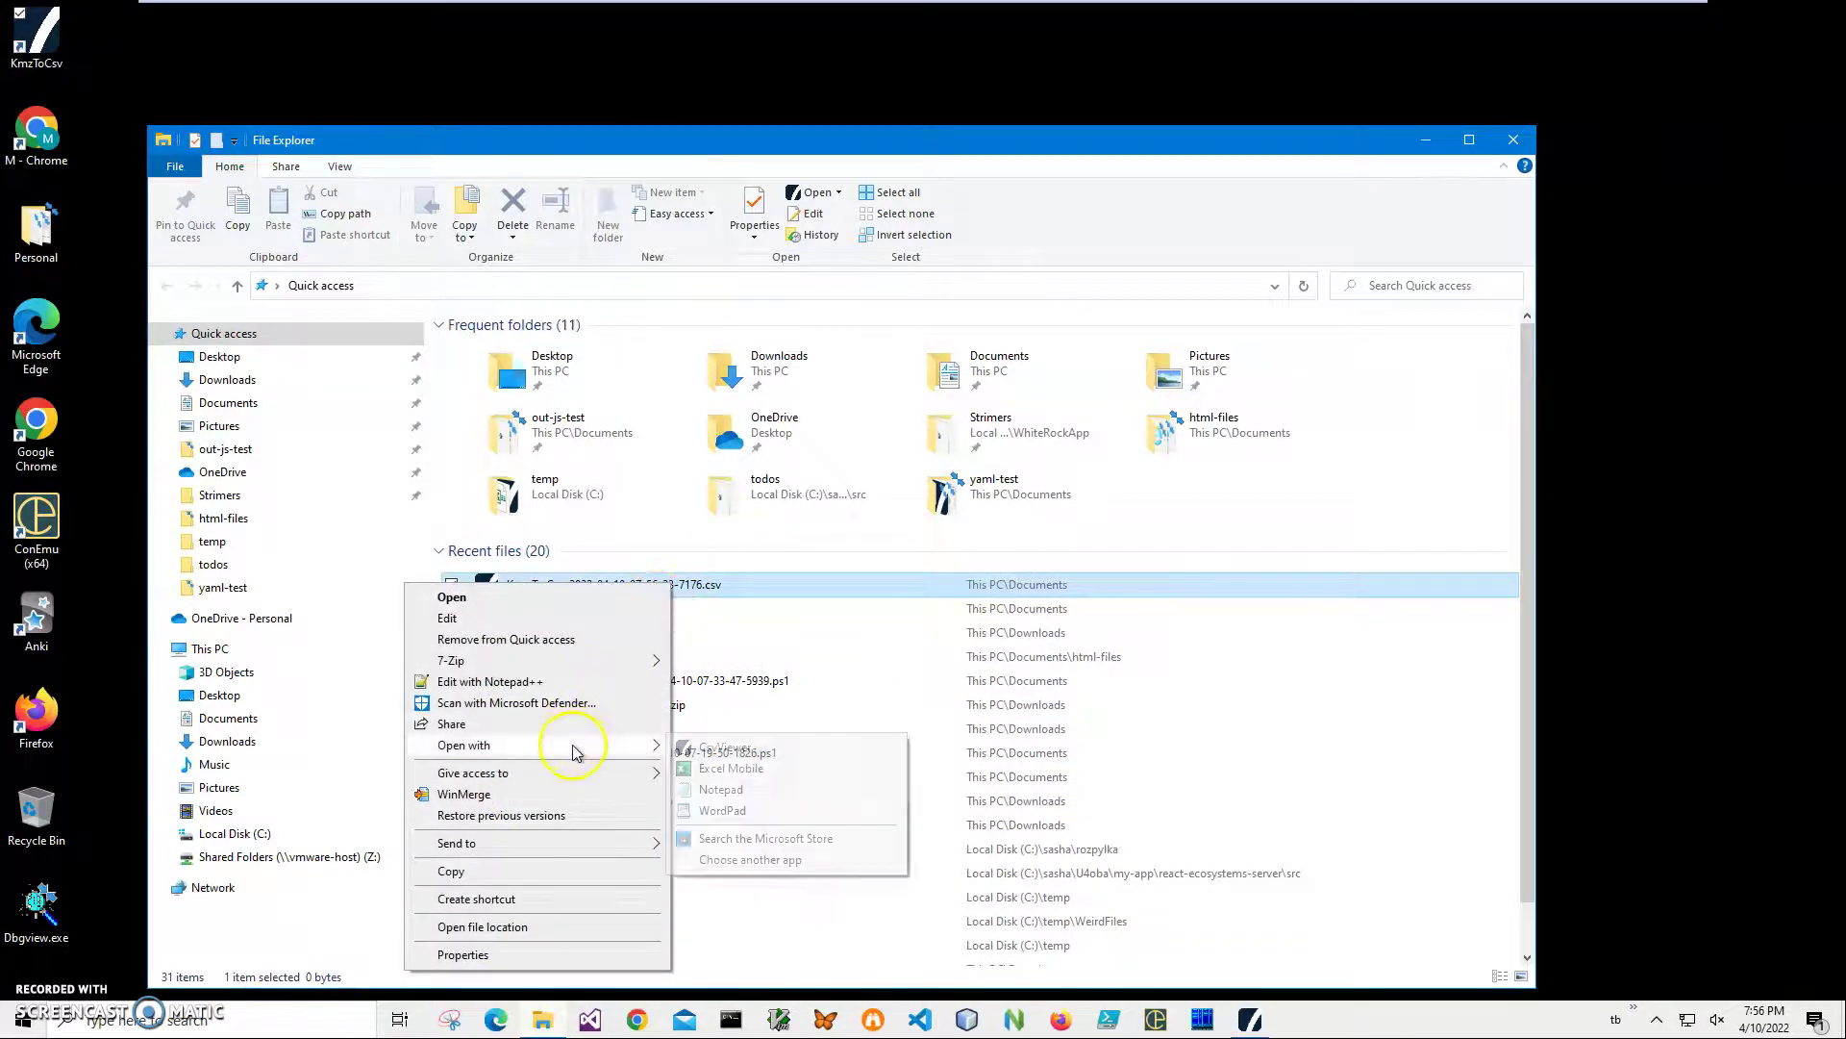
click(753, 770)
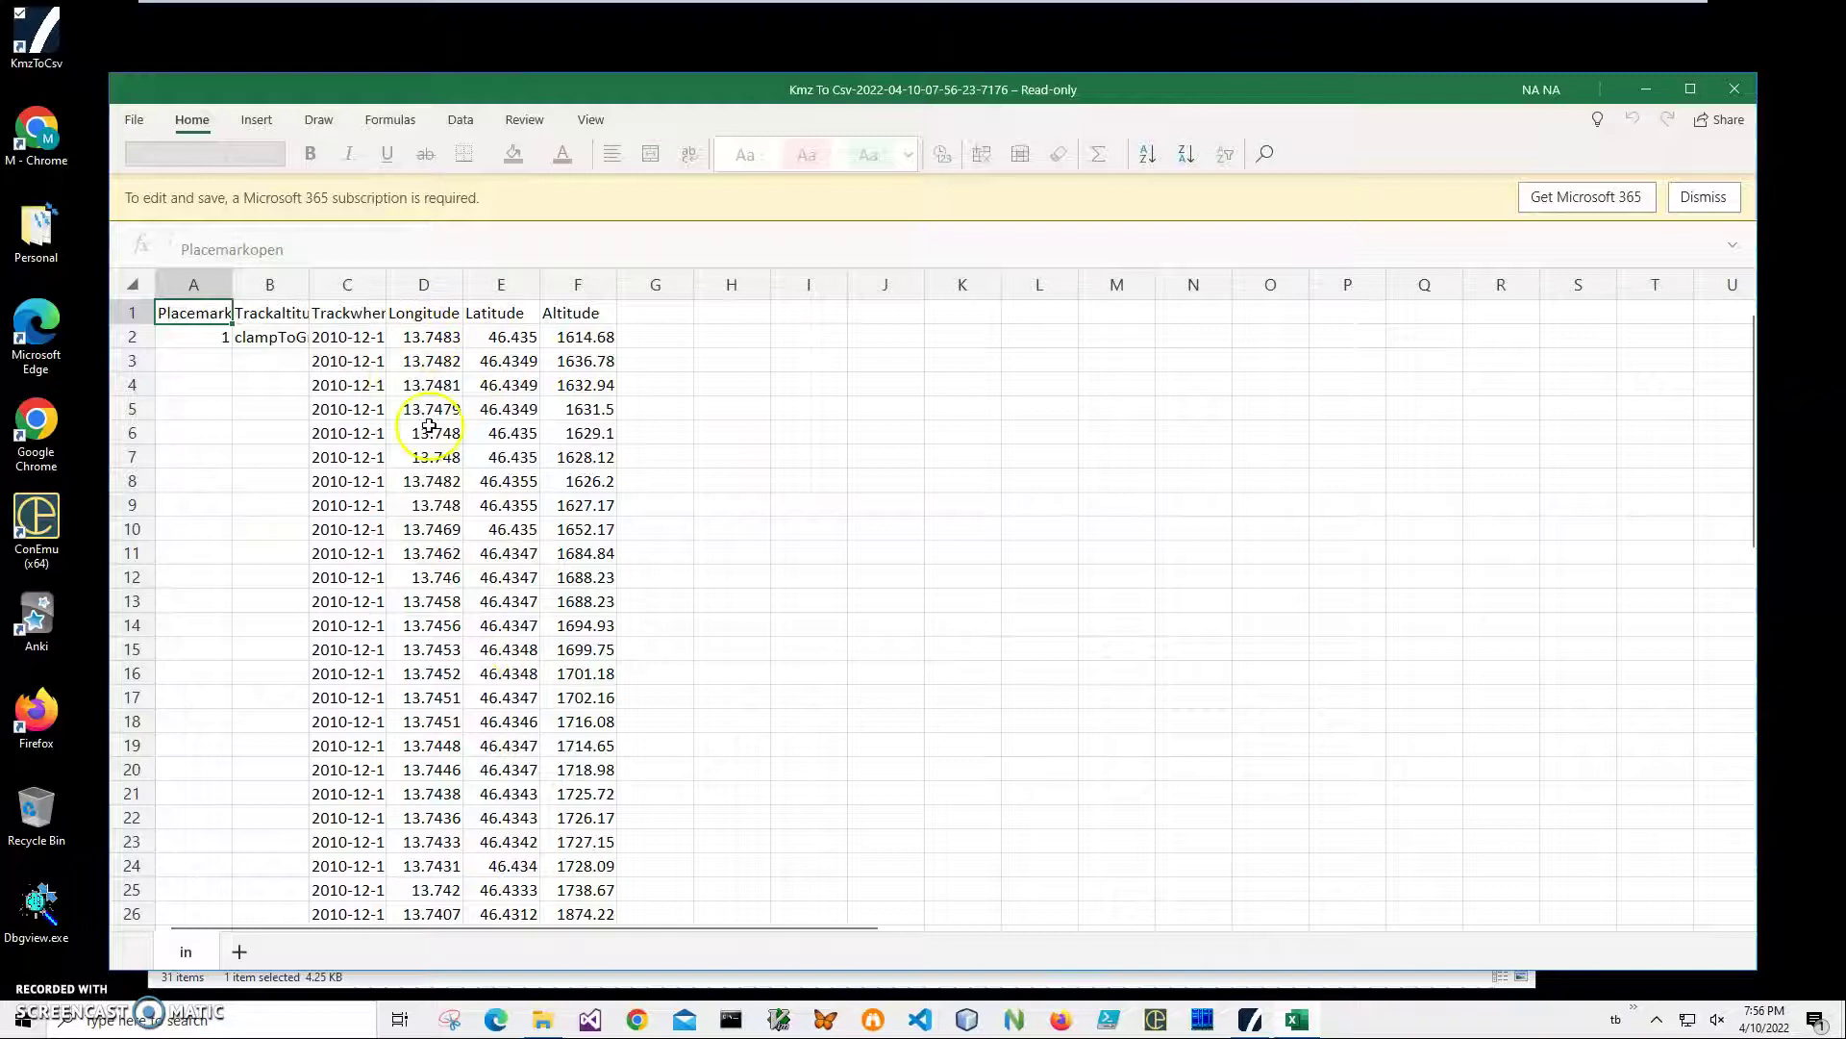
click(425, 338)
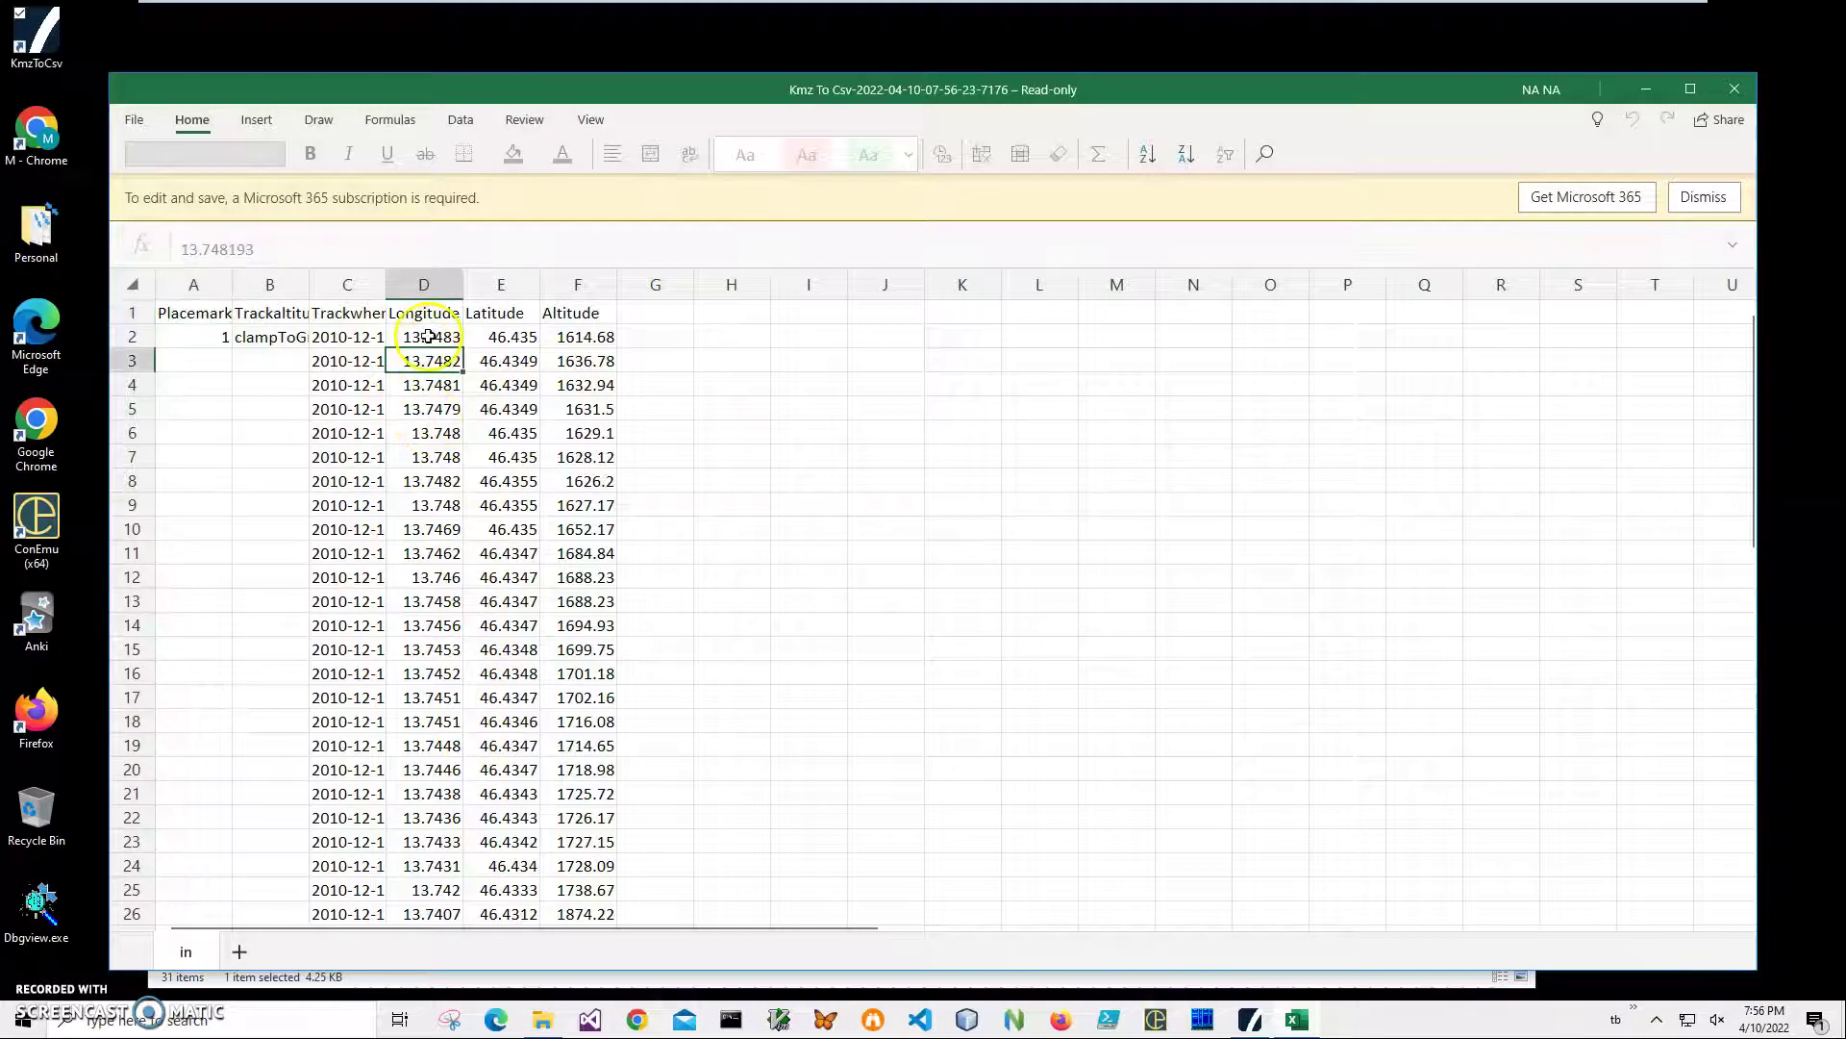
click(351, 316)
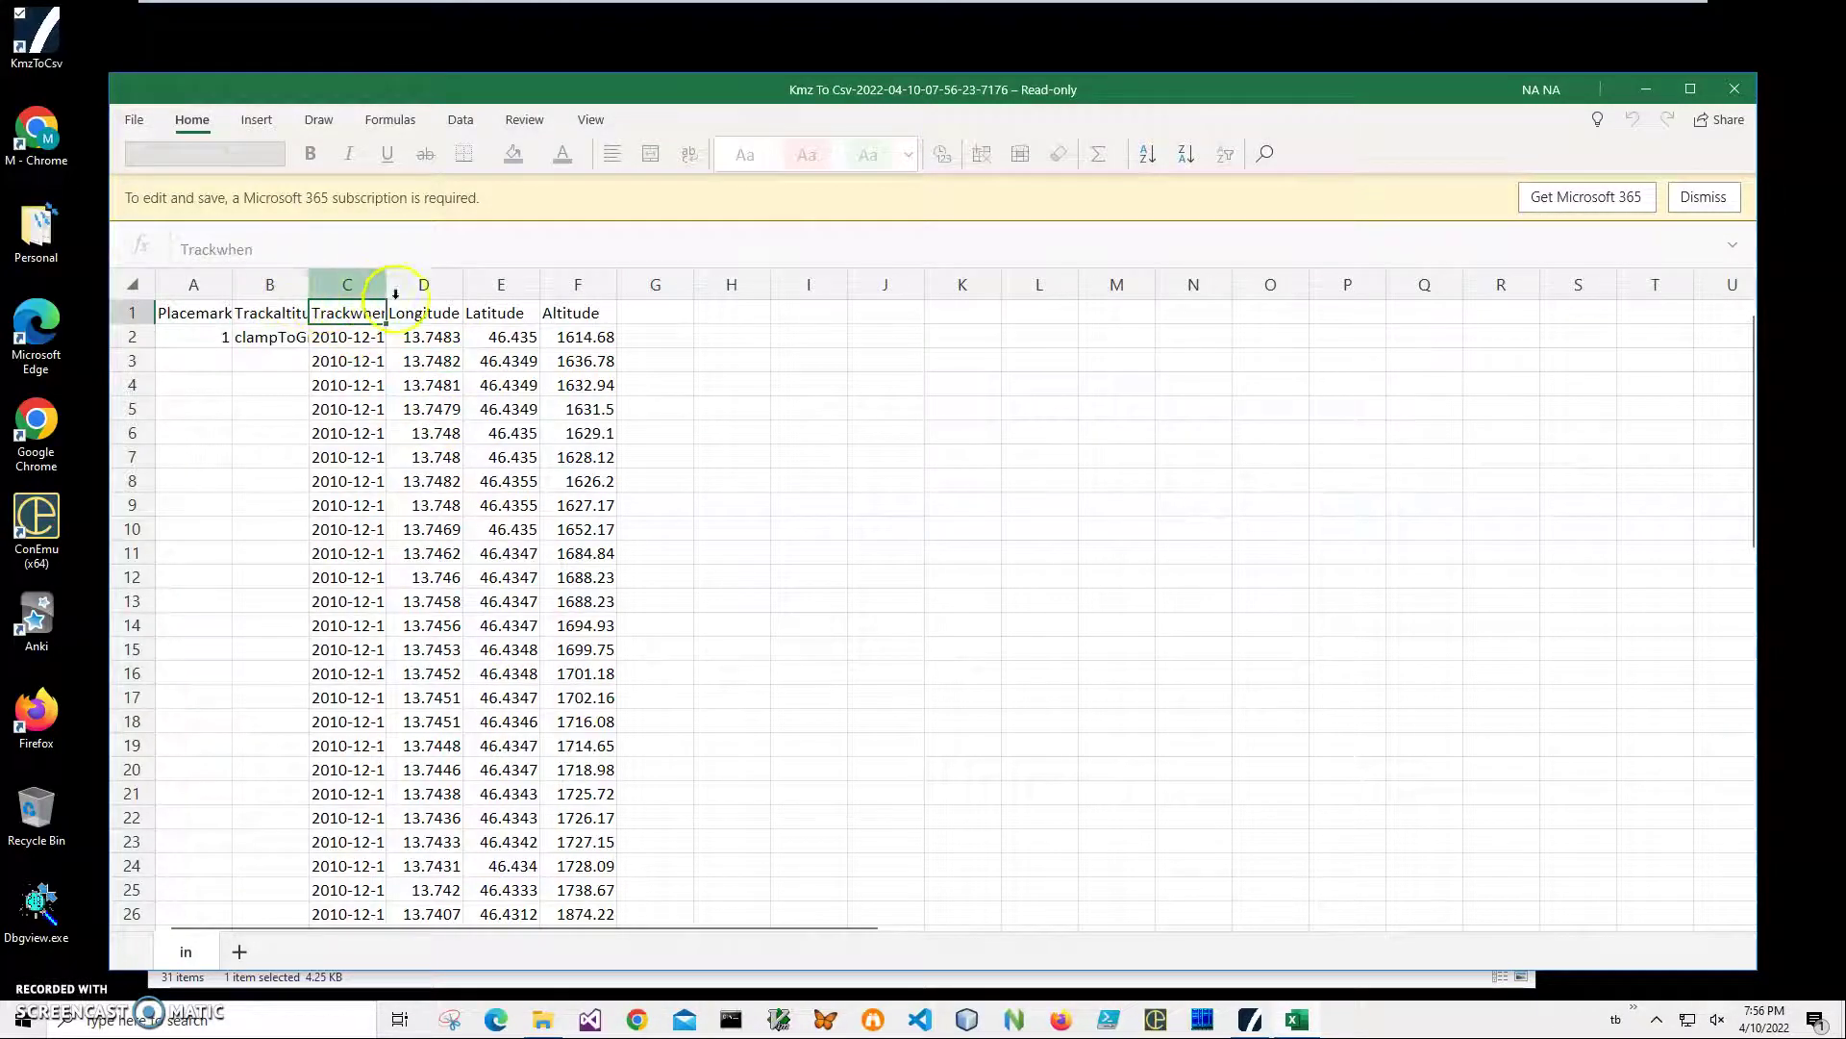
click(351, 362)
click(348, 460)
scroll(392, 562, down, 2)
scroll(393, 562, down, 15)
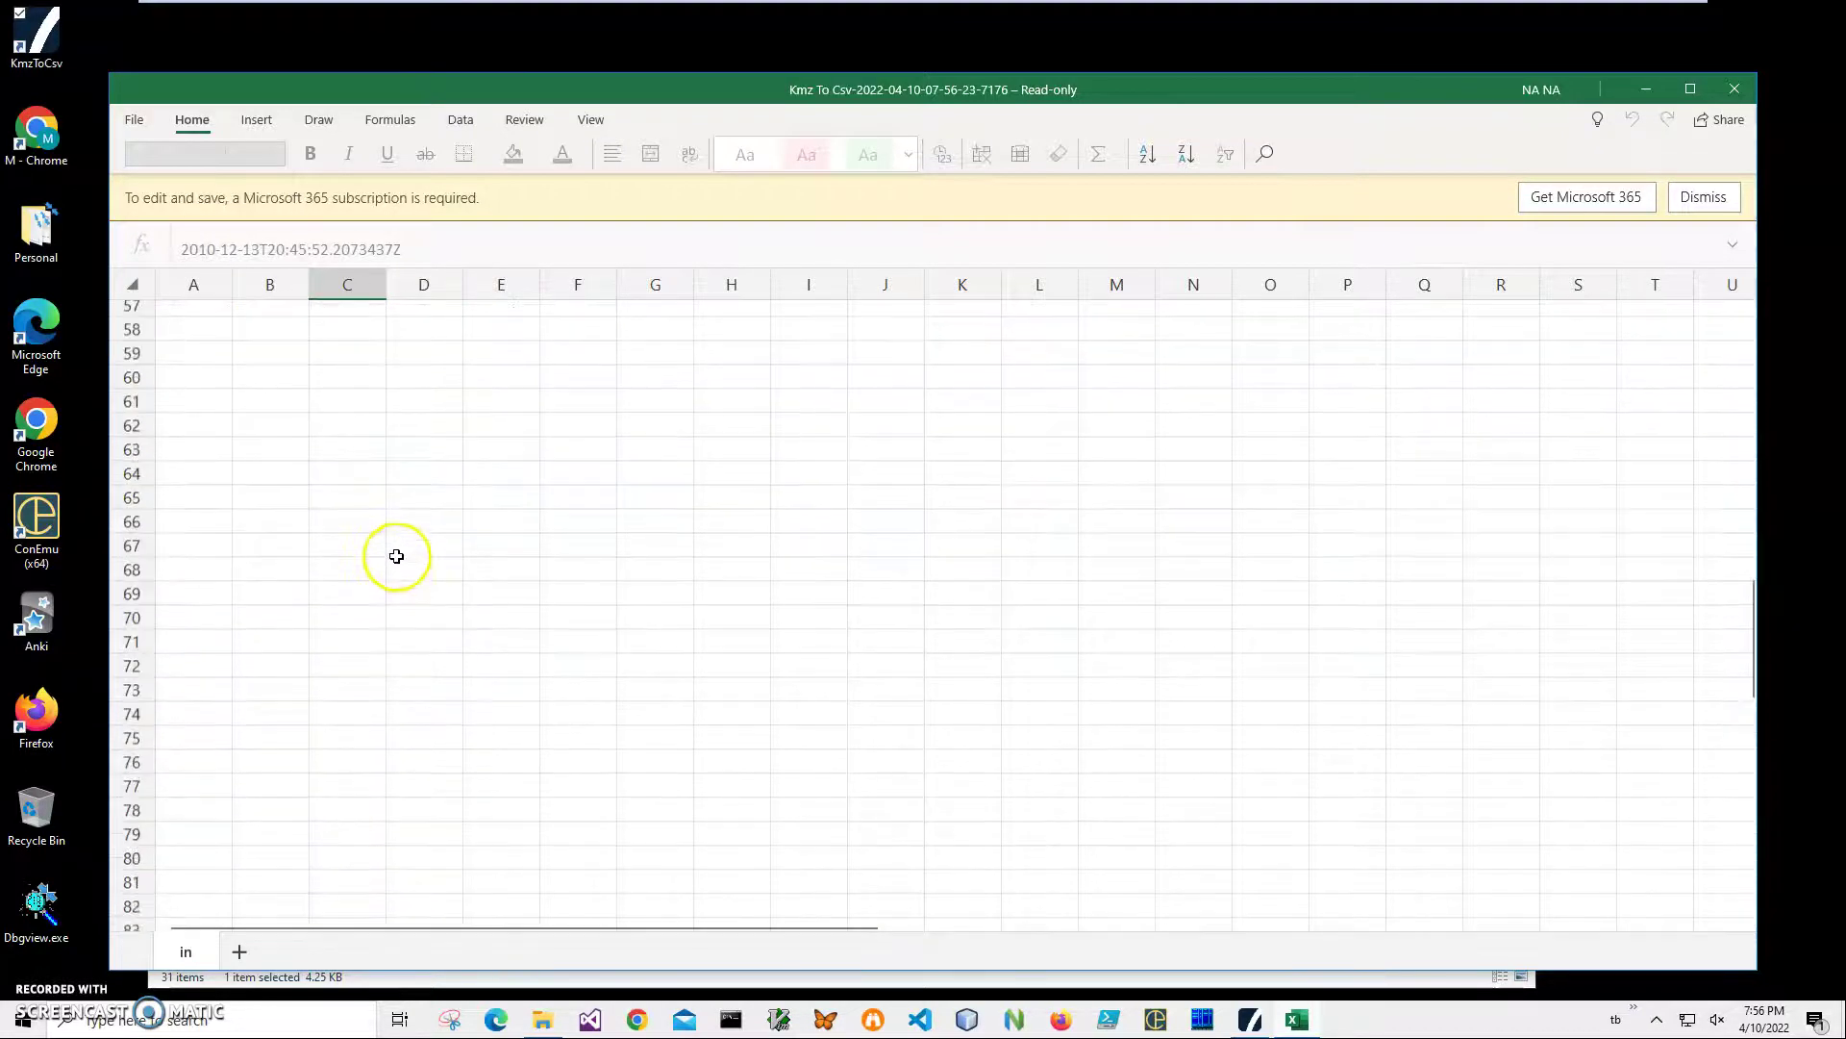
scroll(393, 554, up, 15)
scroll(398, 550, up, 3)
click(1734, 88)
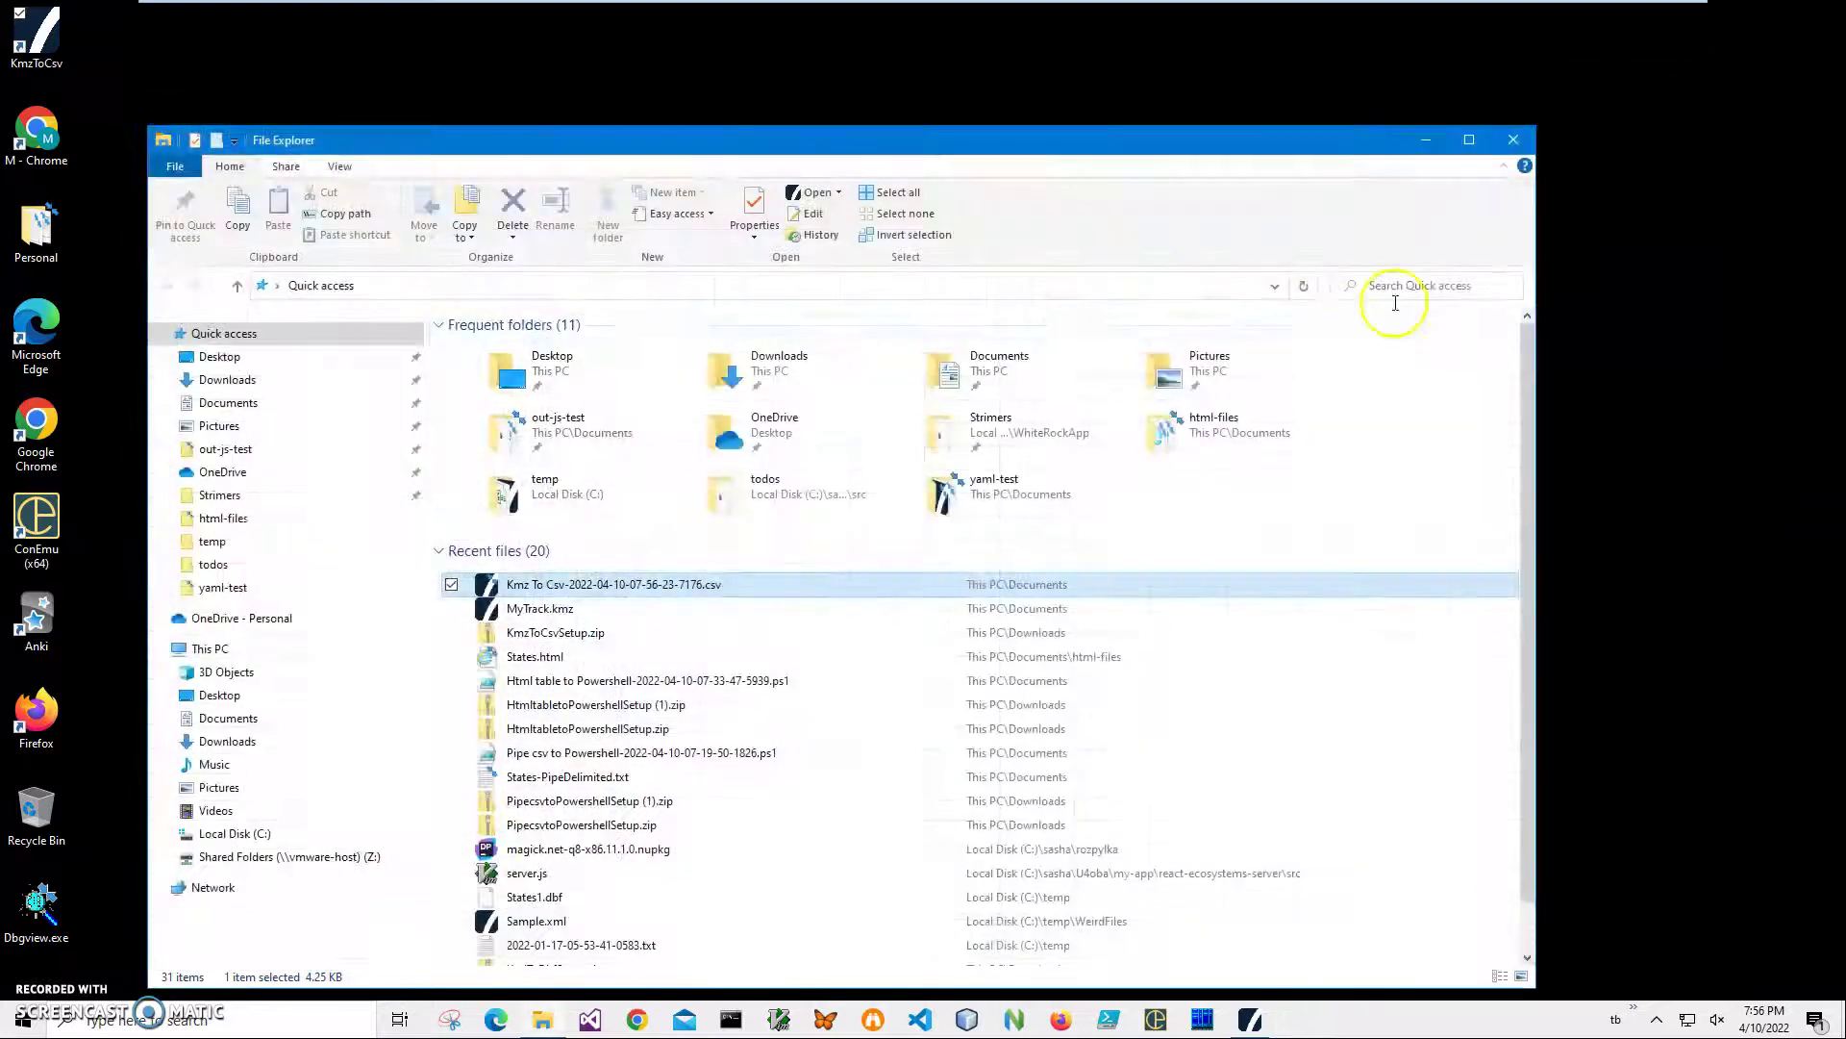
click(562, 613)
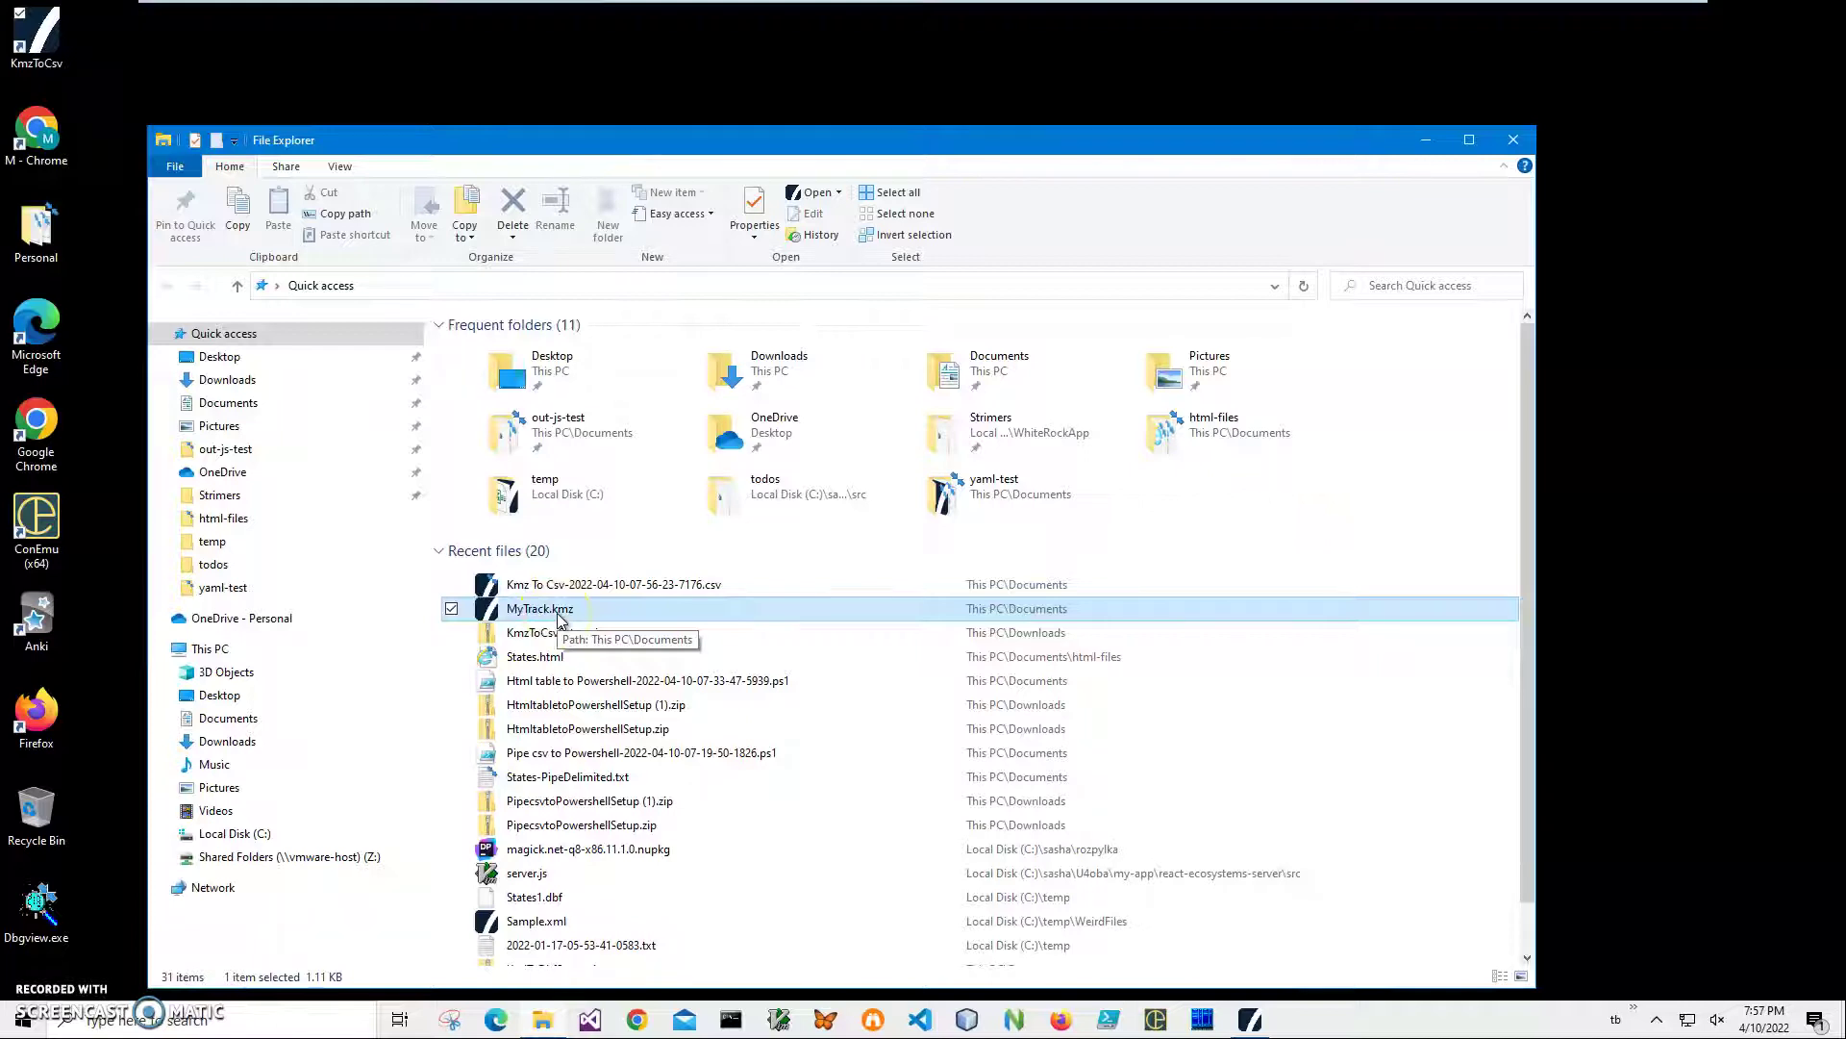
double_click(560, 616)
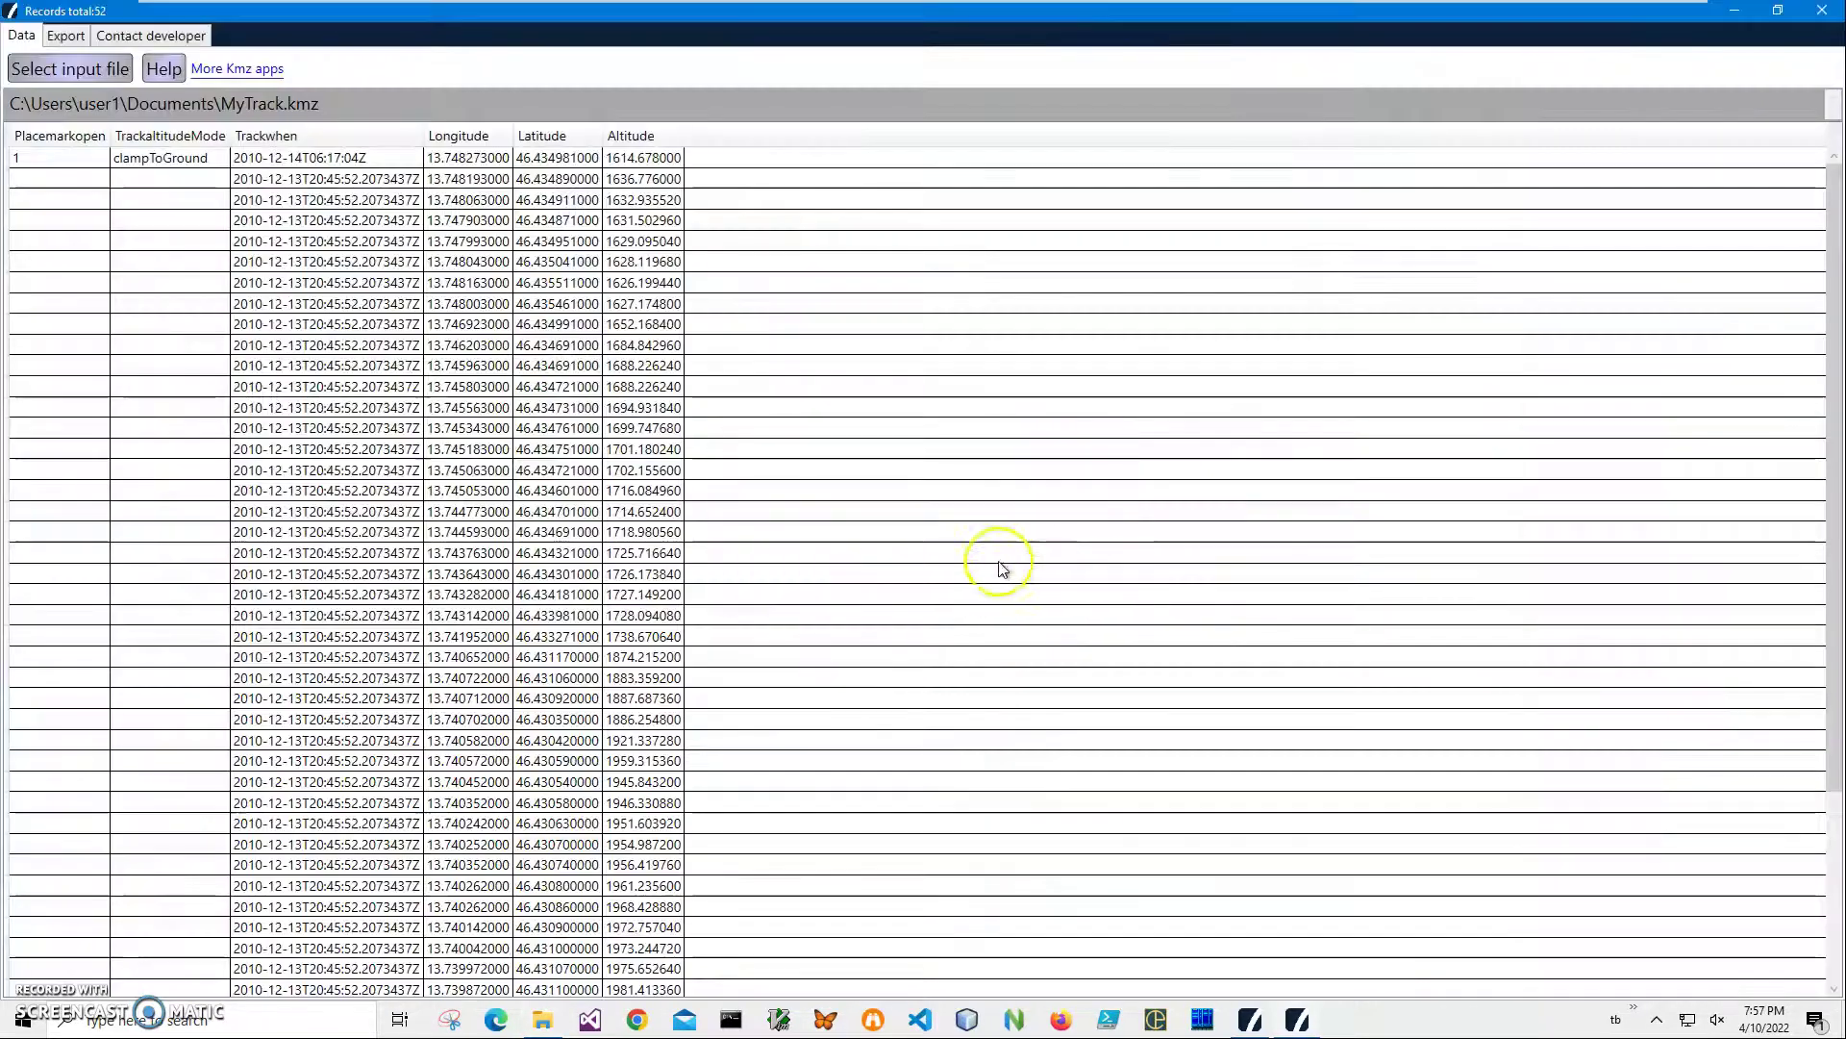
click(371, 304)
click(430, 428)
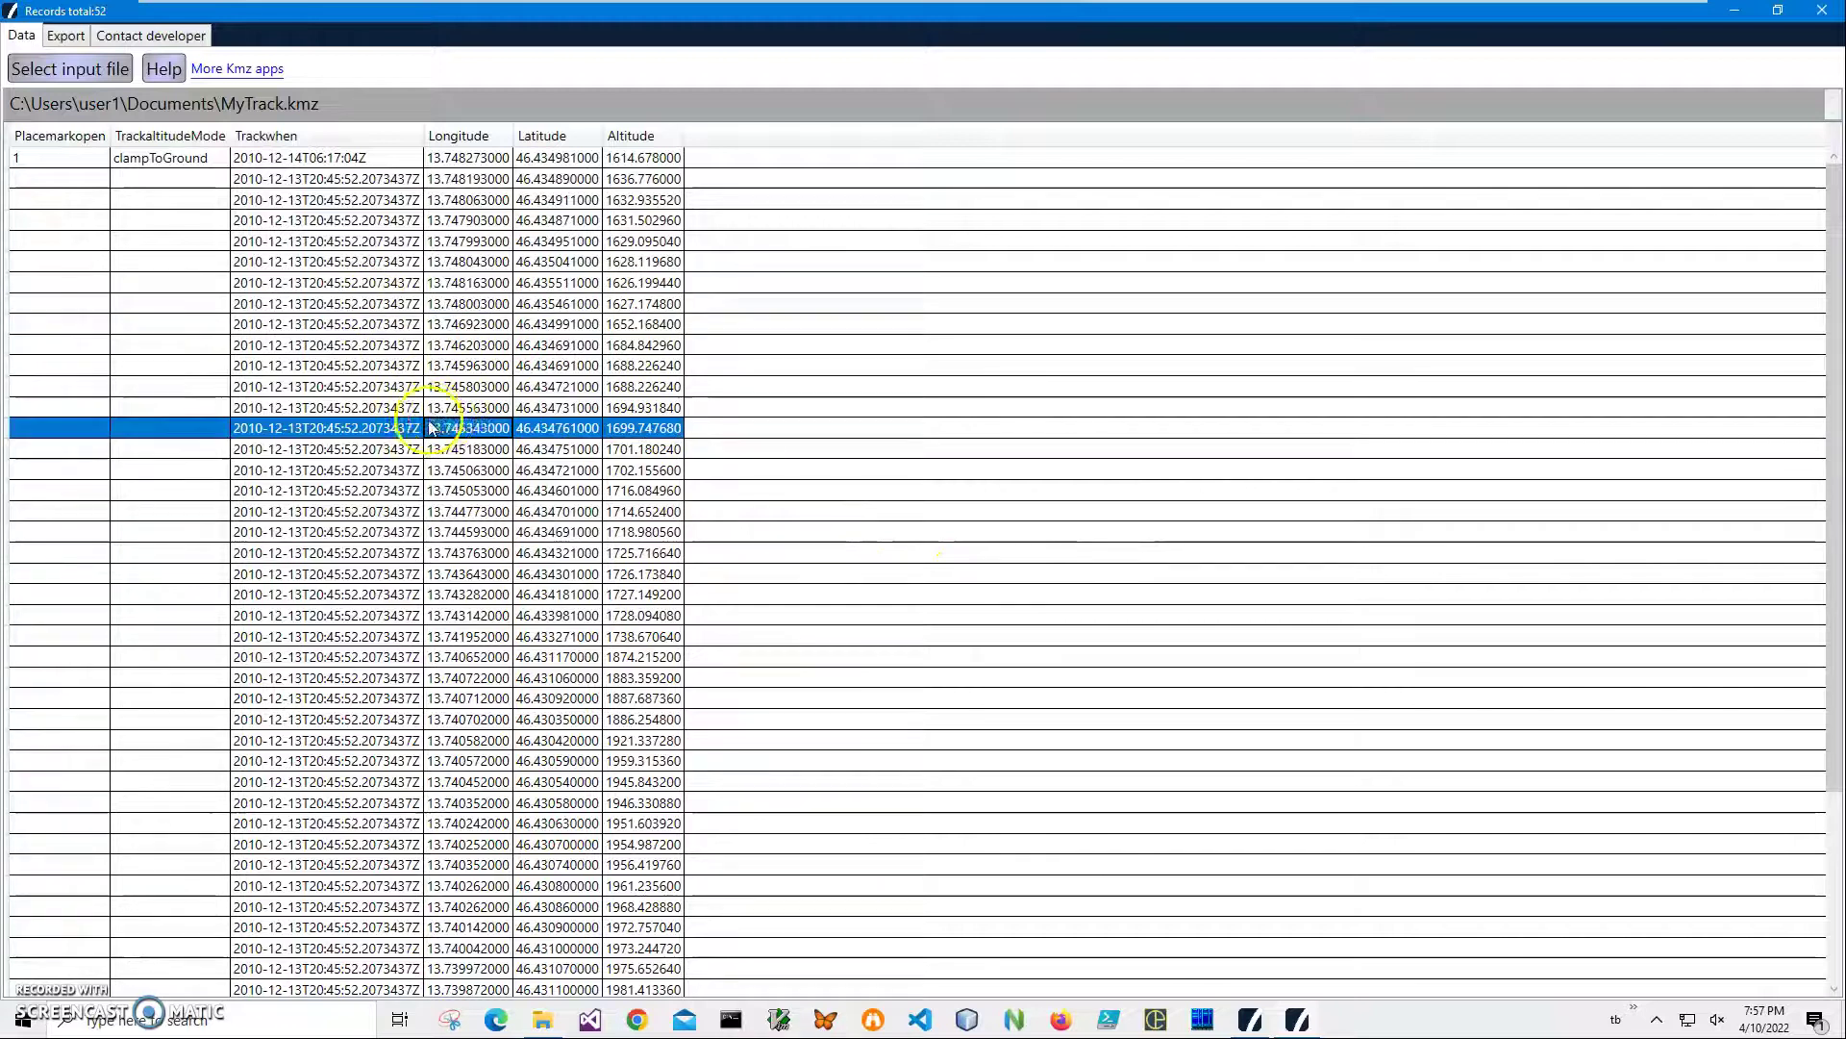
click(486, 510)
click(433, 595)
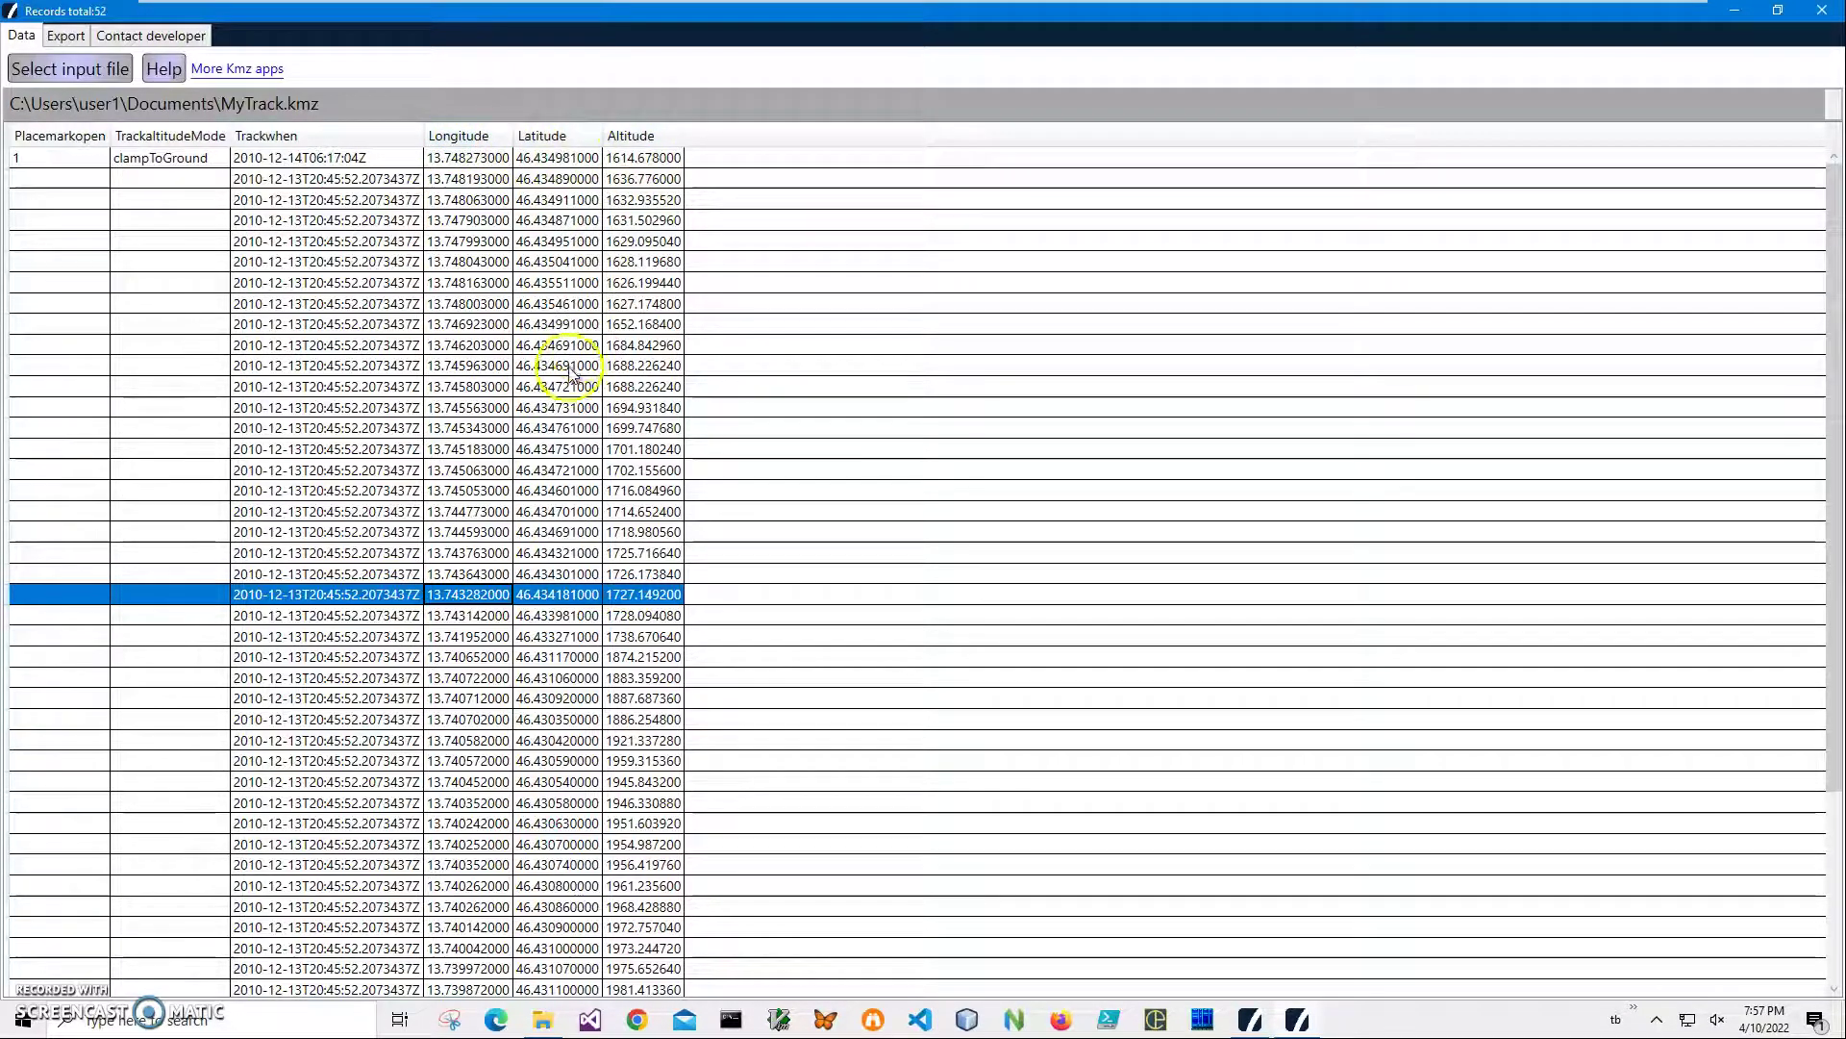
drag(569, 370, 548, 515)
click(1820, 10)
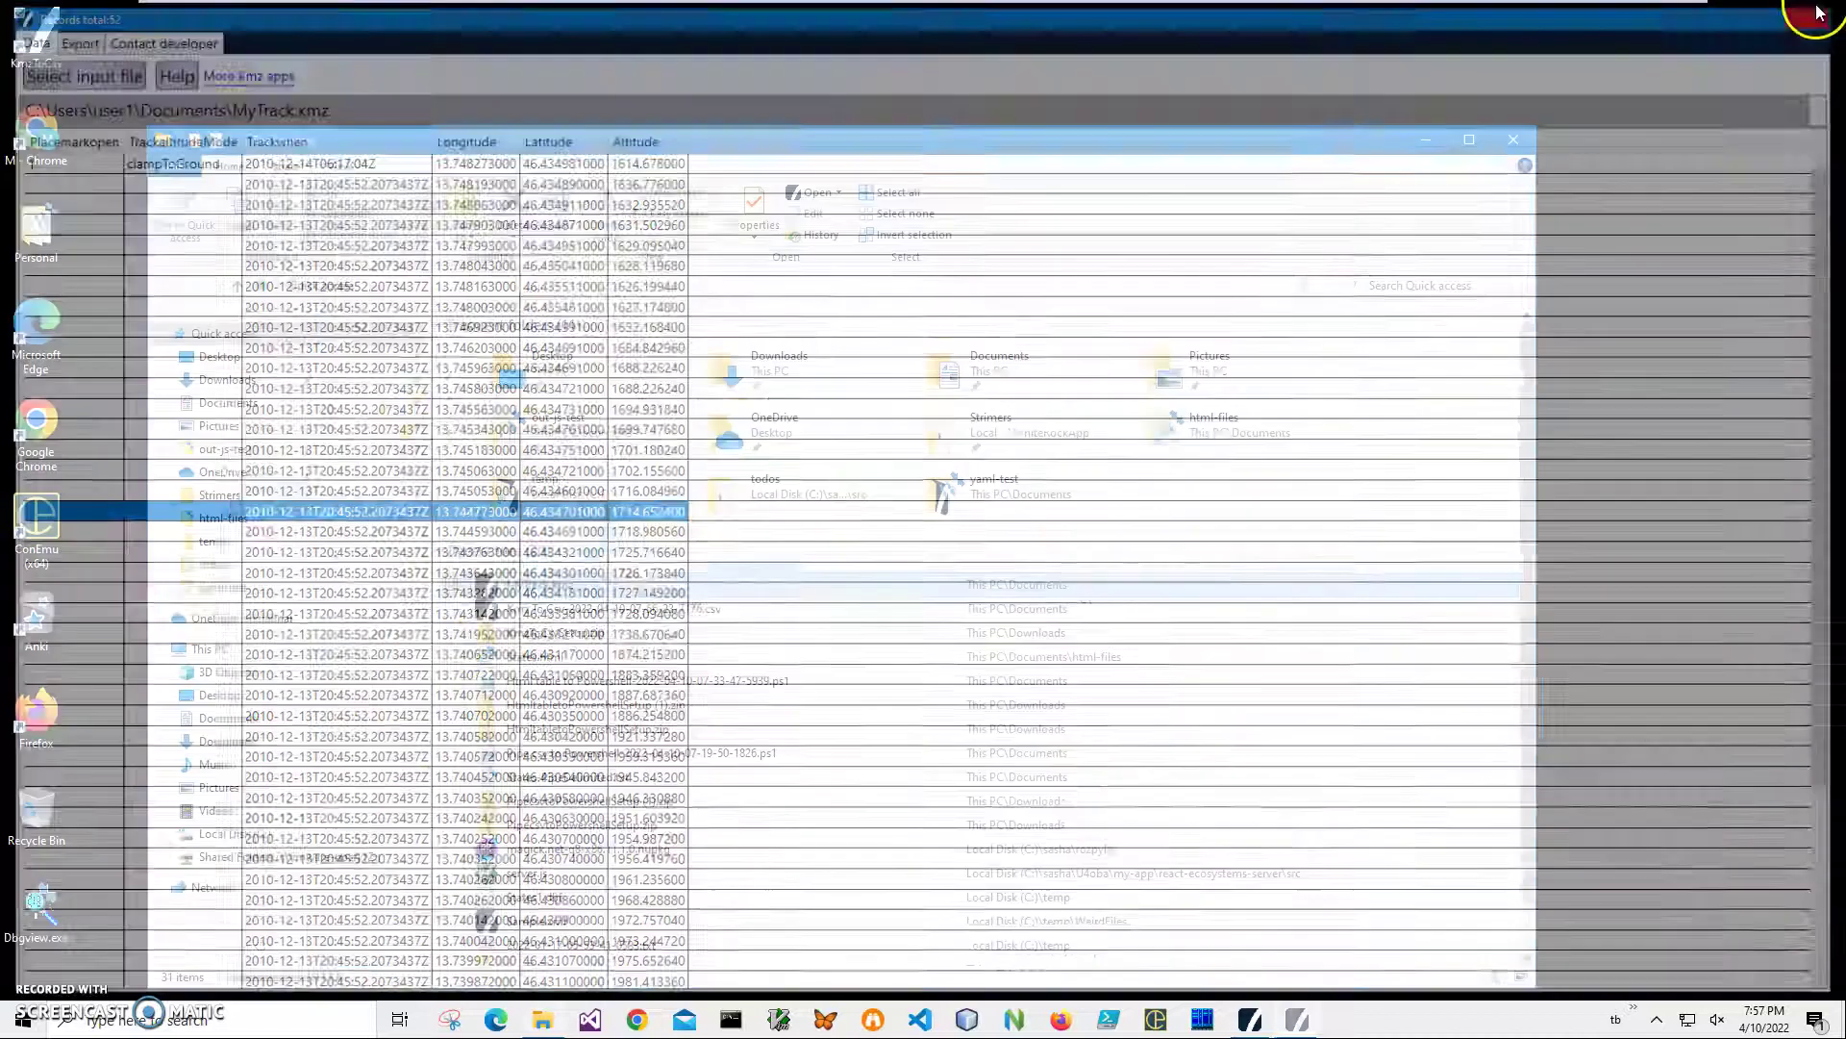
click(603, 612)
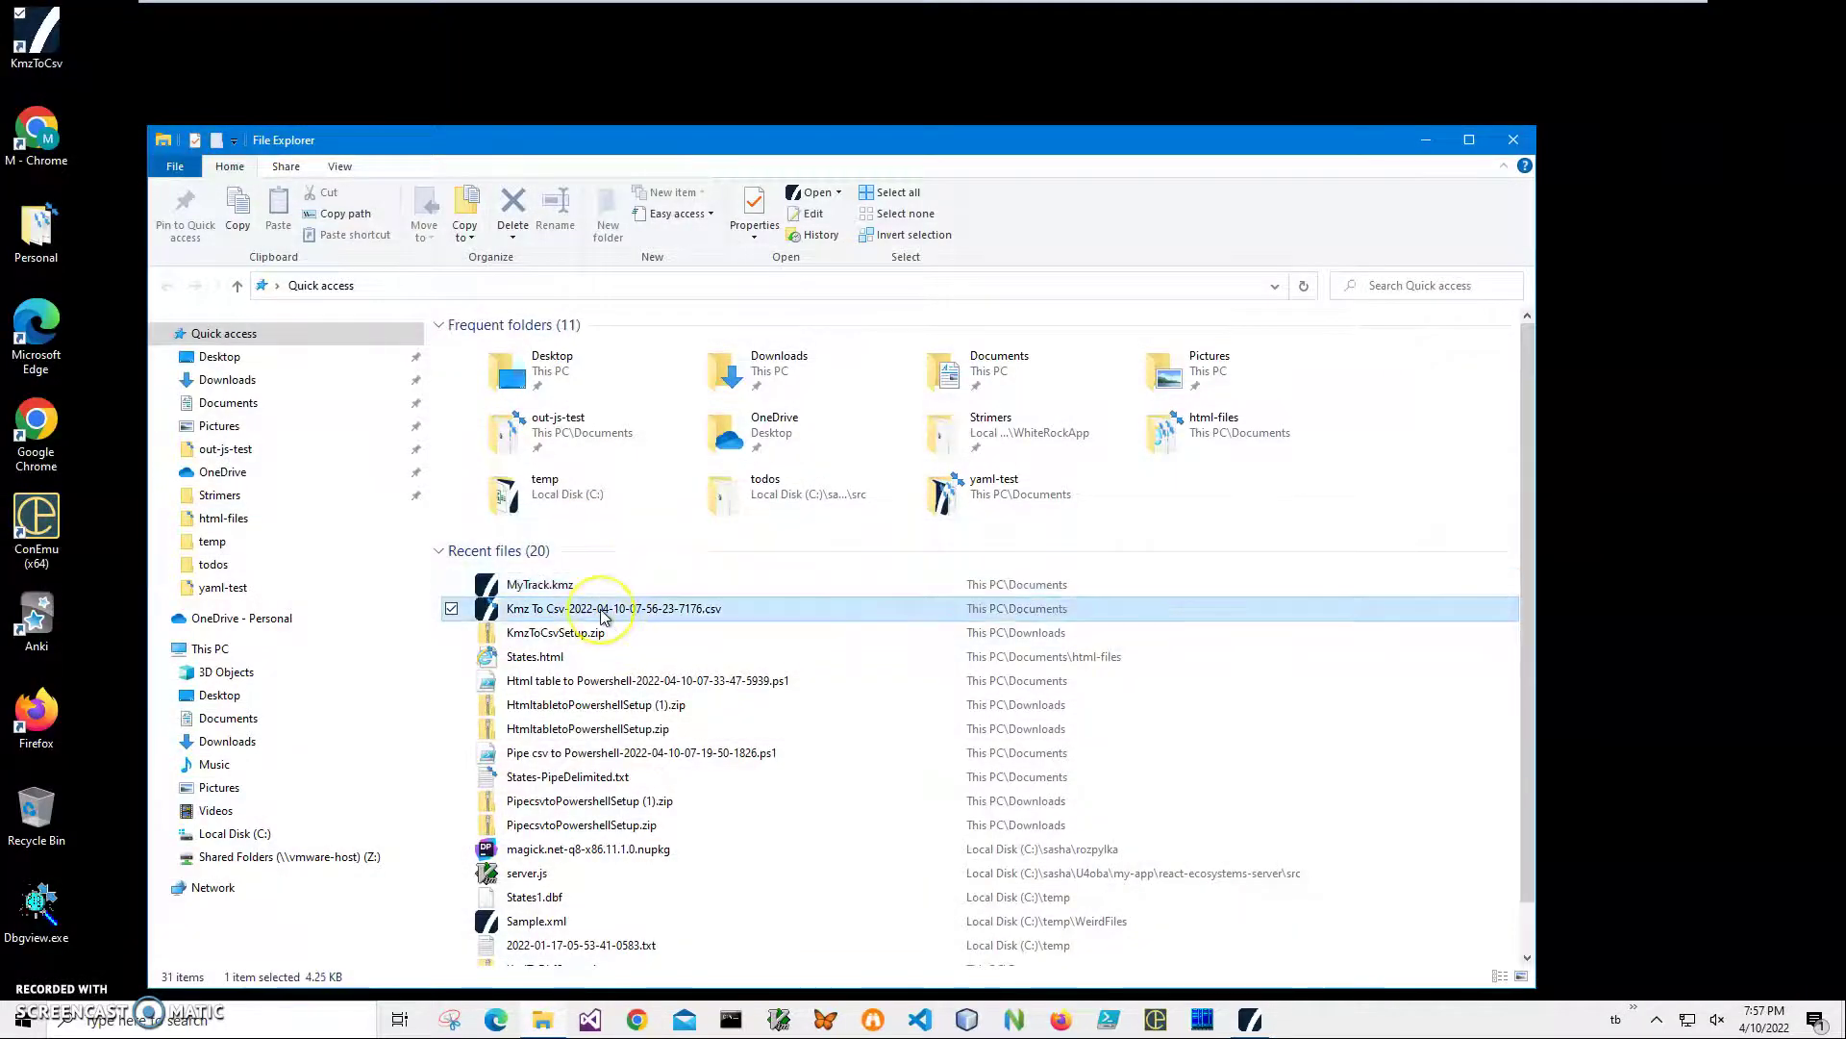
right_click(603, 613)
click(606, 613)
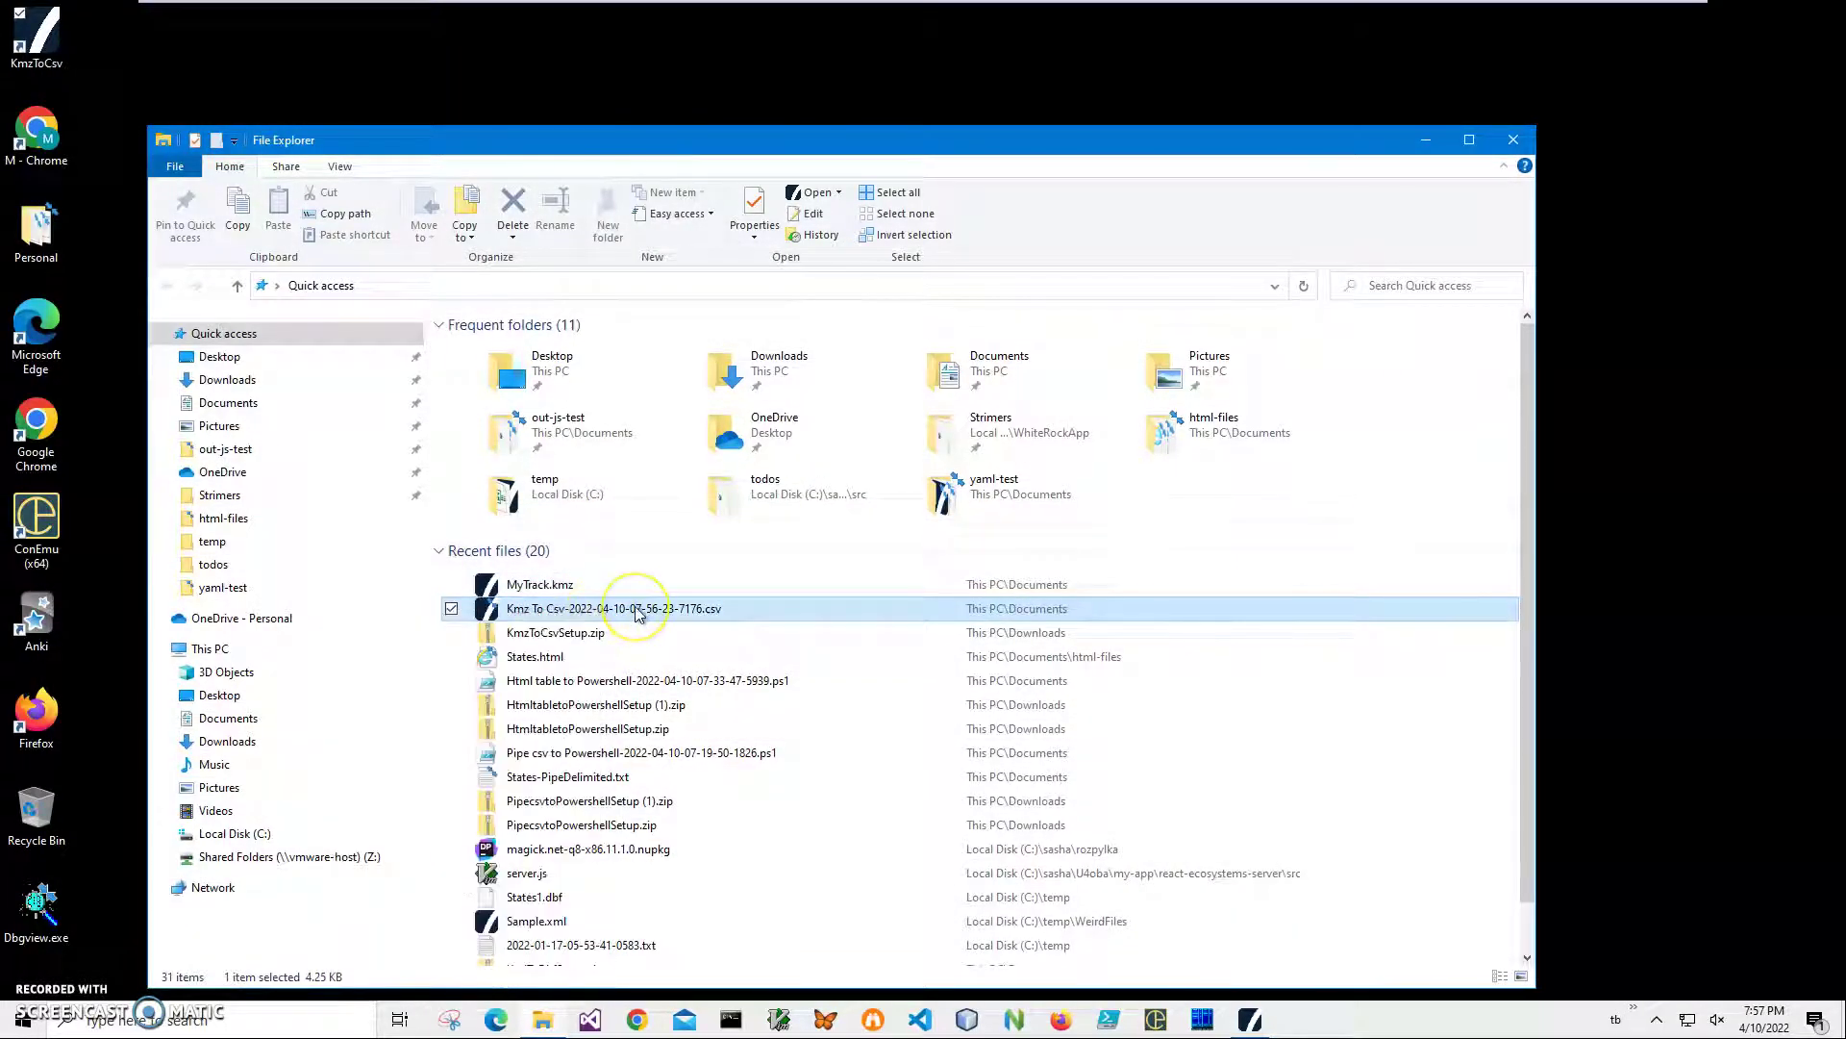
right_click(637, 614)
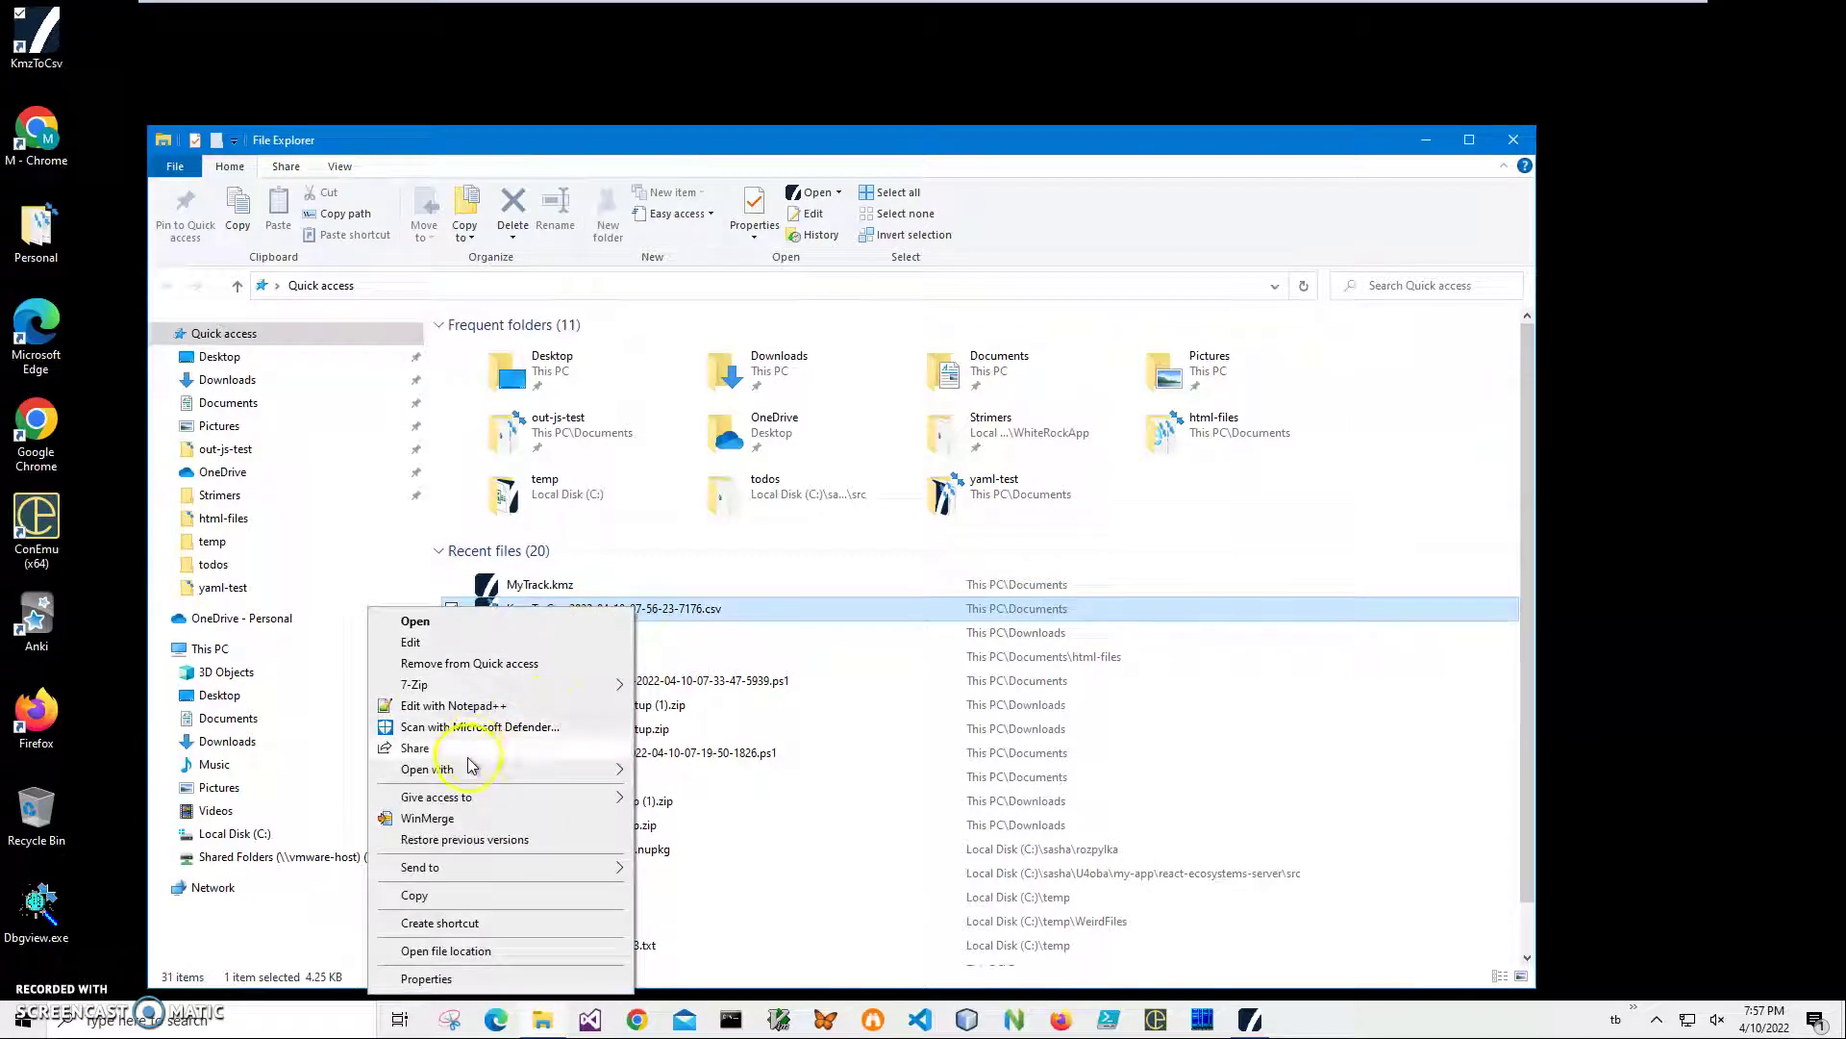
click(450, 642)
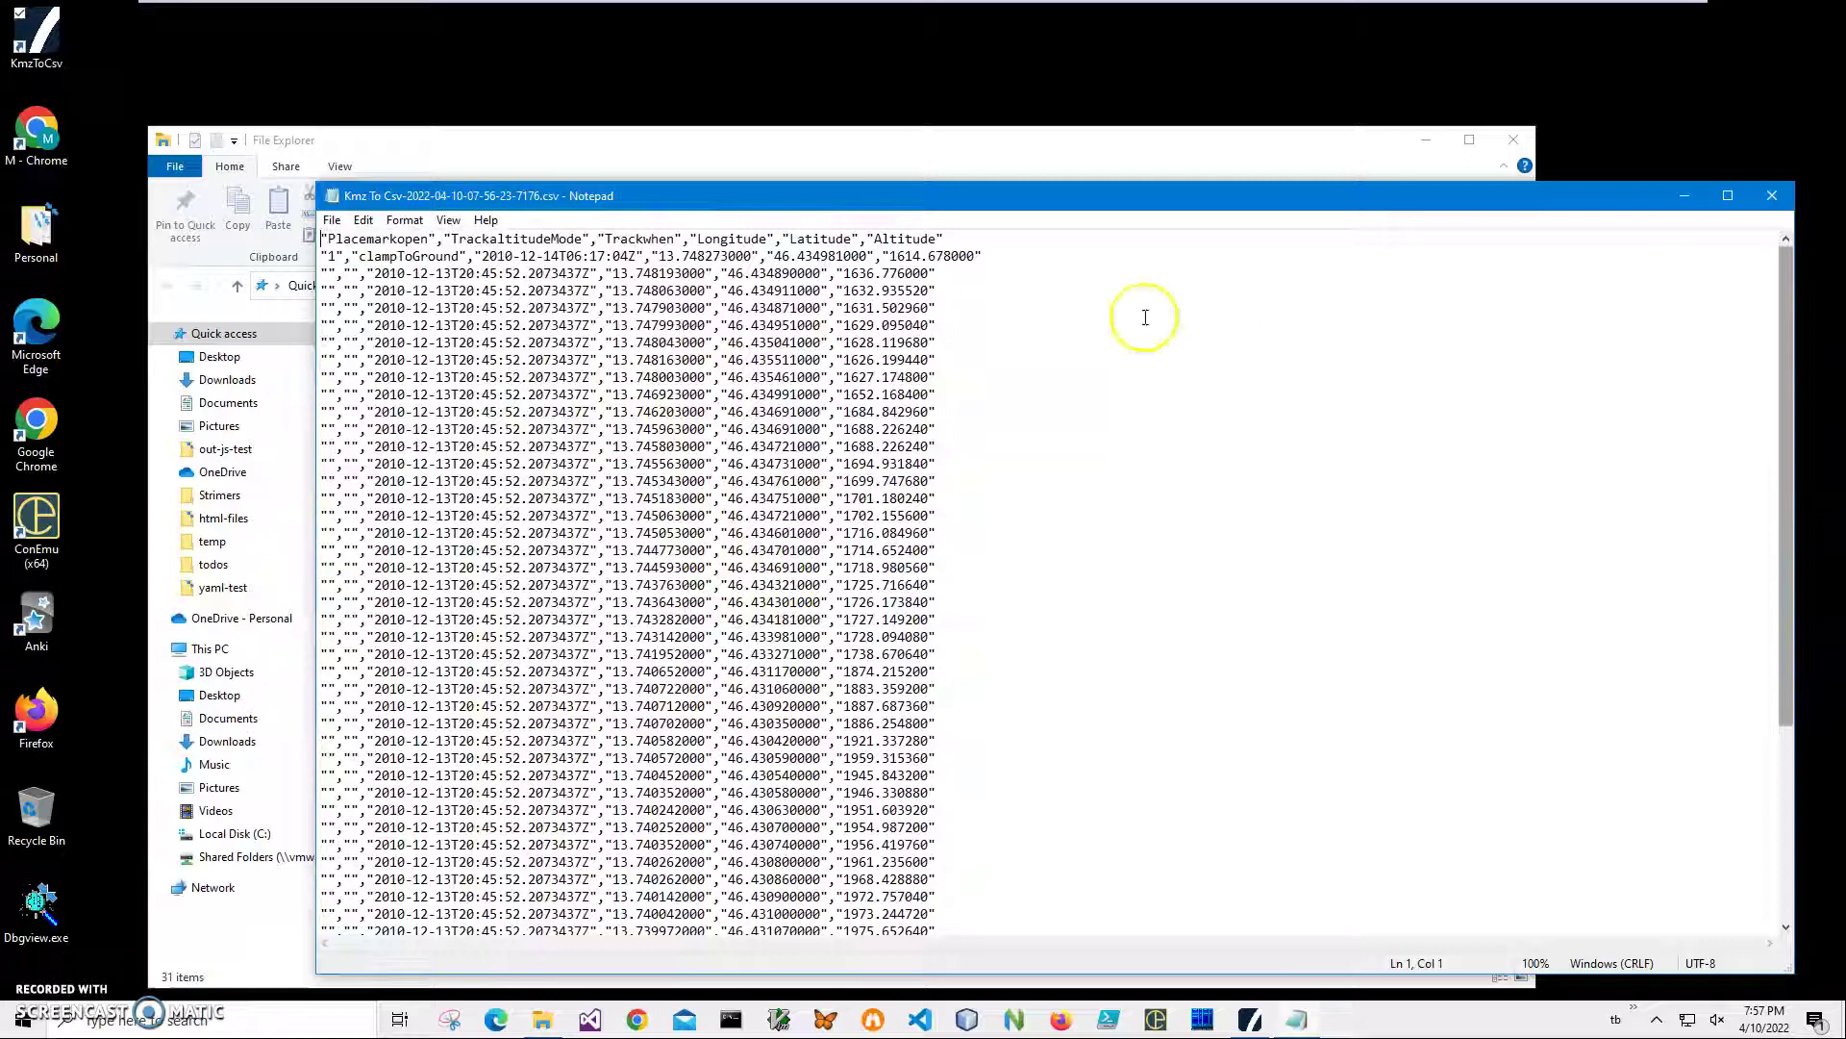
click(1774, 198)
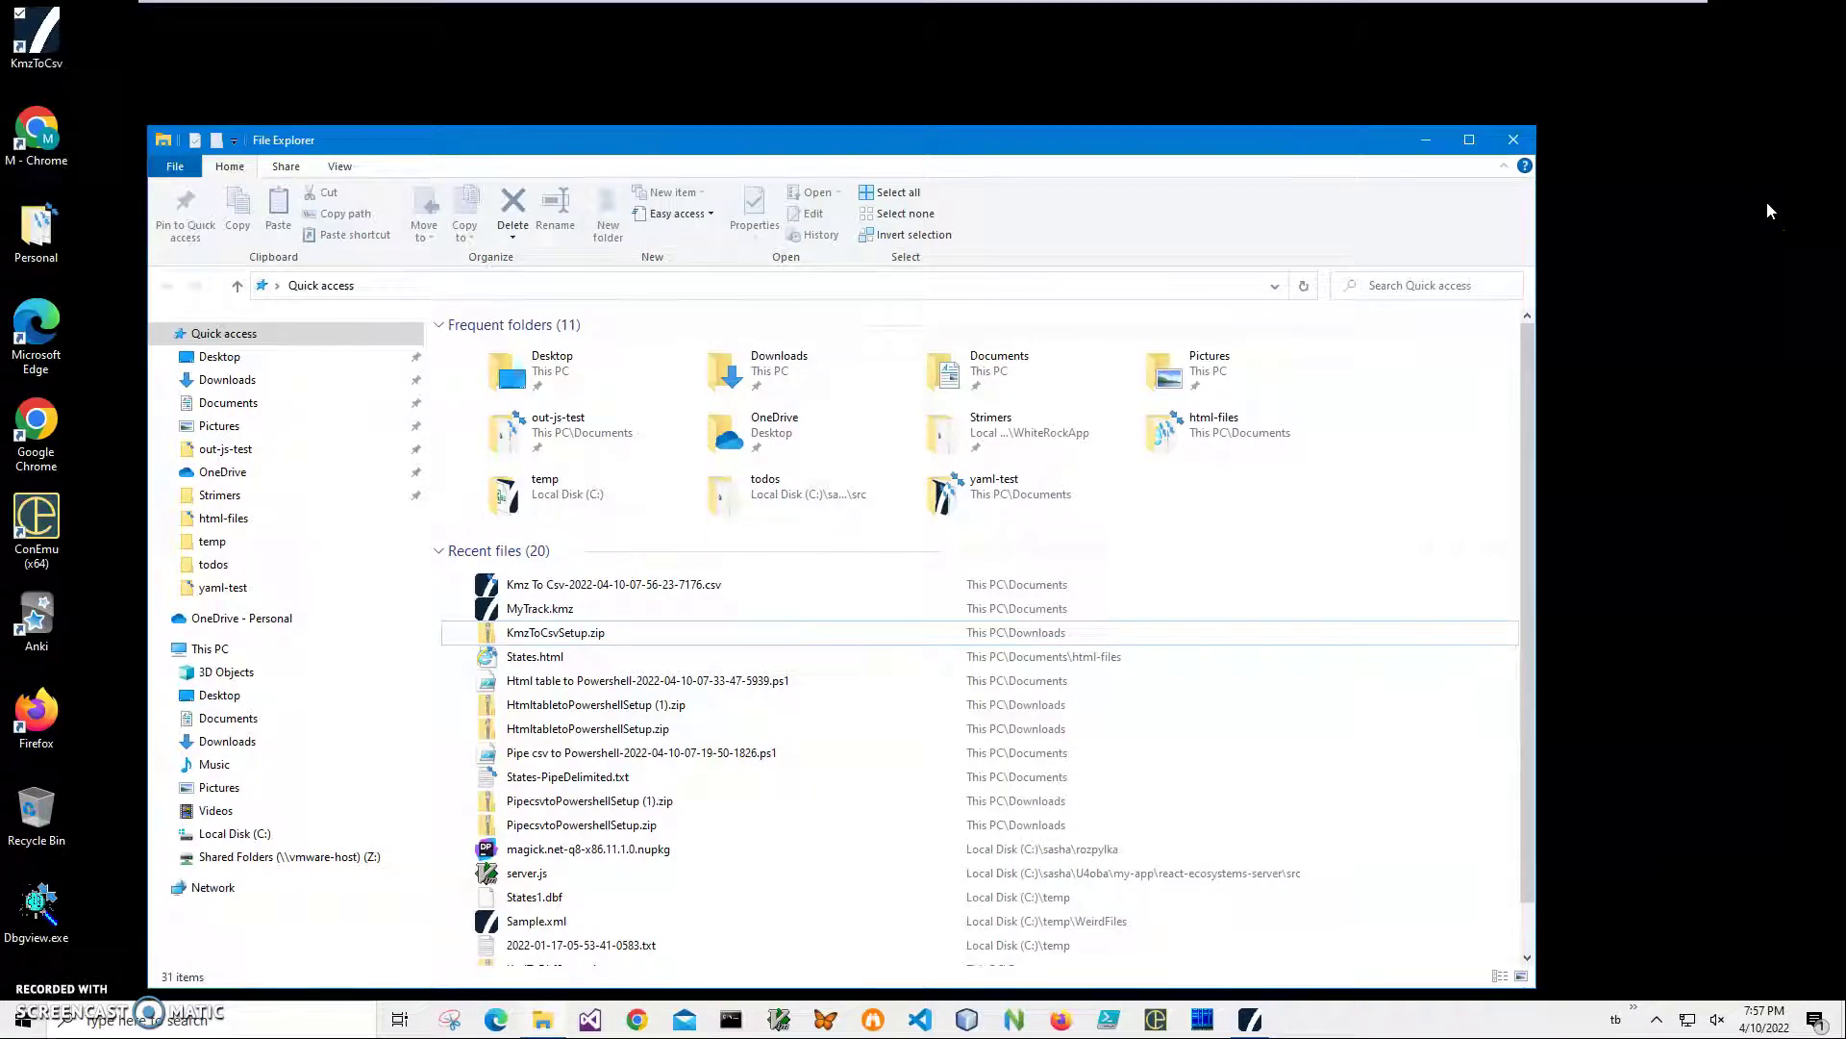